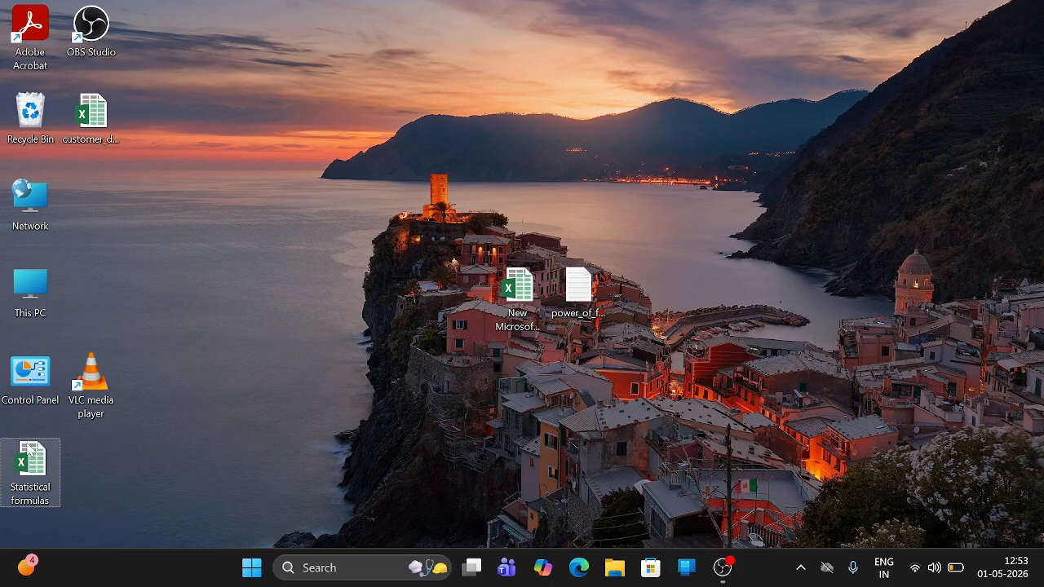
- Open the Statistical formulas workbook from the desktop and dismiss the Office activation wizard
double_click(28, 448)
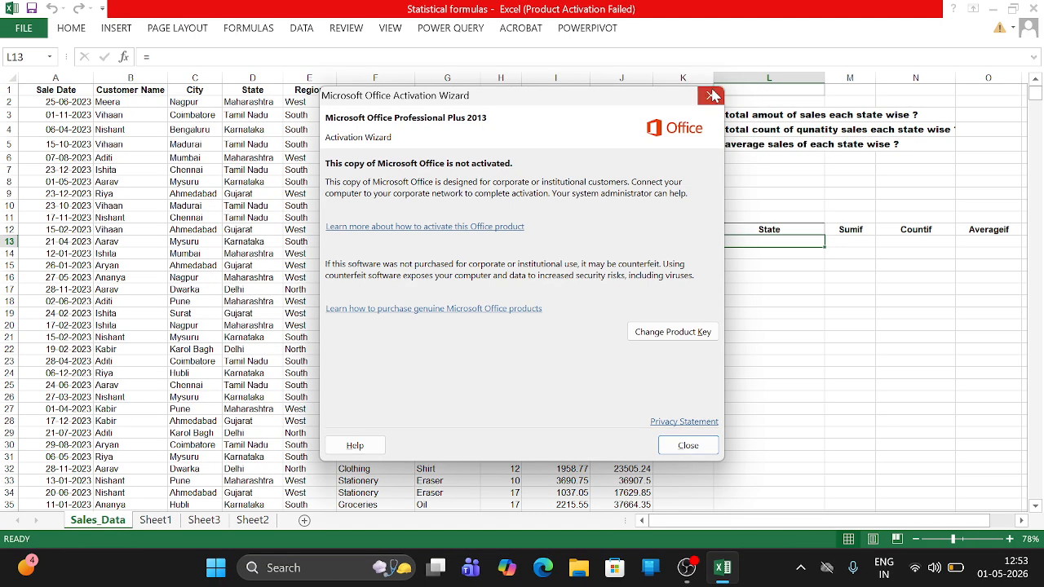
left_click(700, 102)
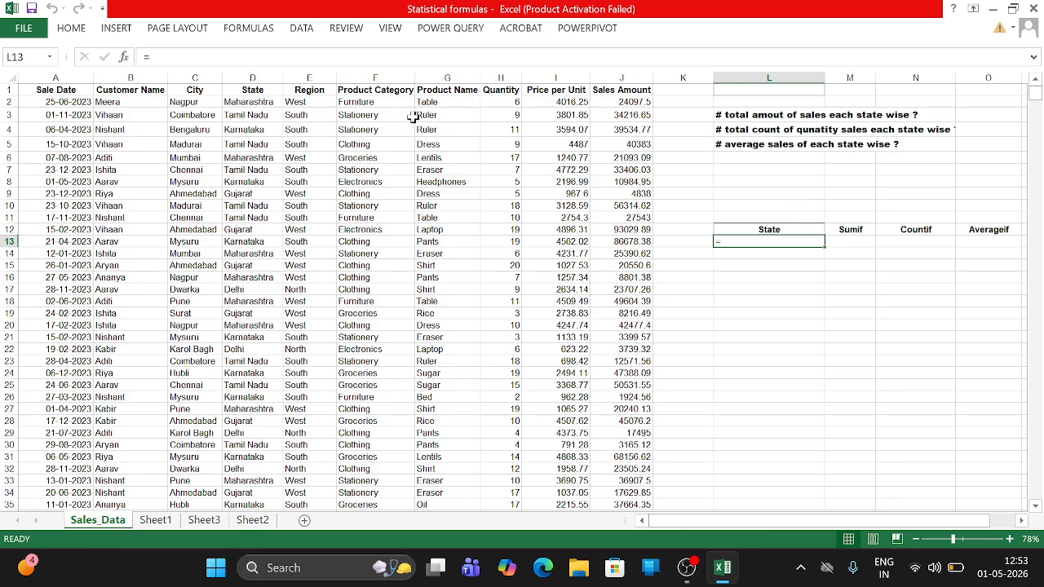
left_click(565, 95)
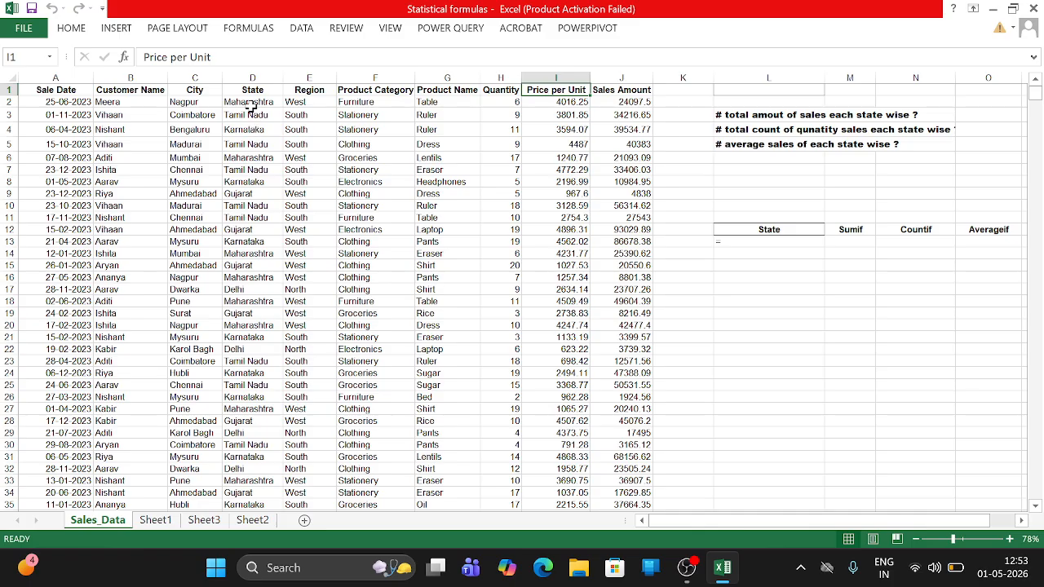
left_click(26, 92)
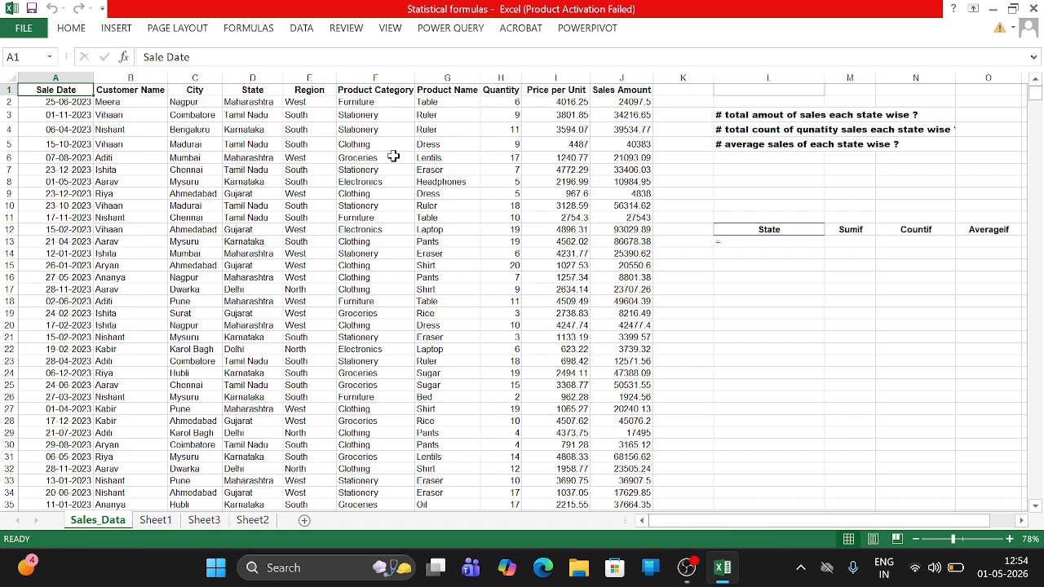
left_click(733, 243)
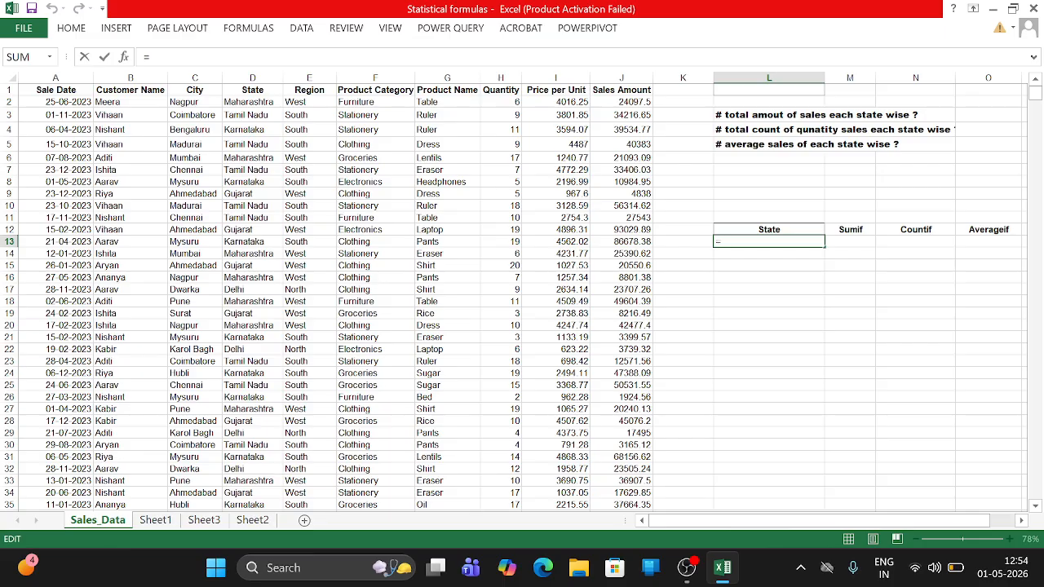
type("um")
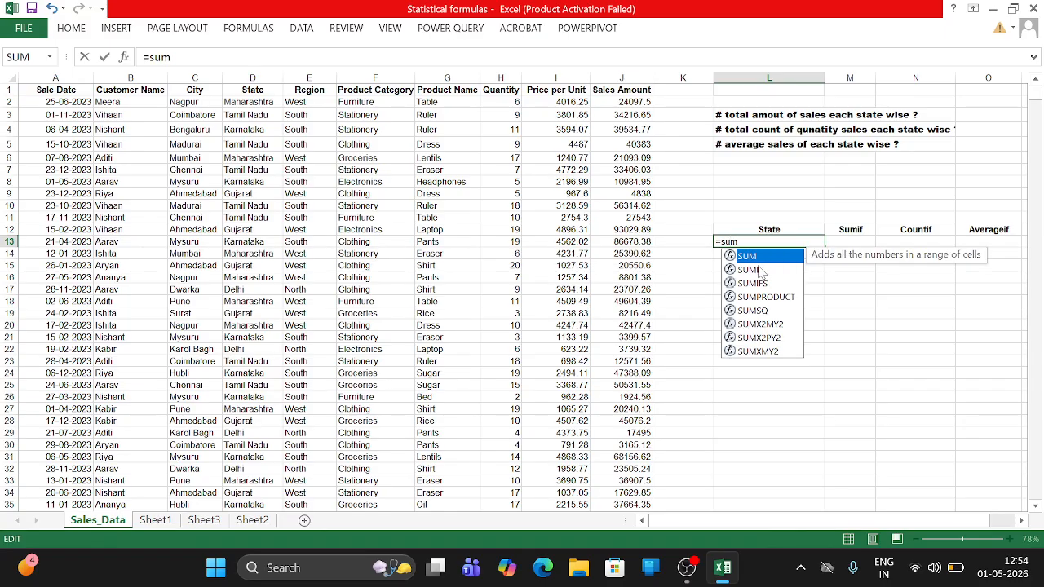
left_click(751, 269)
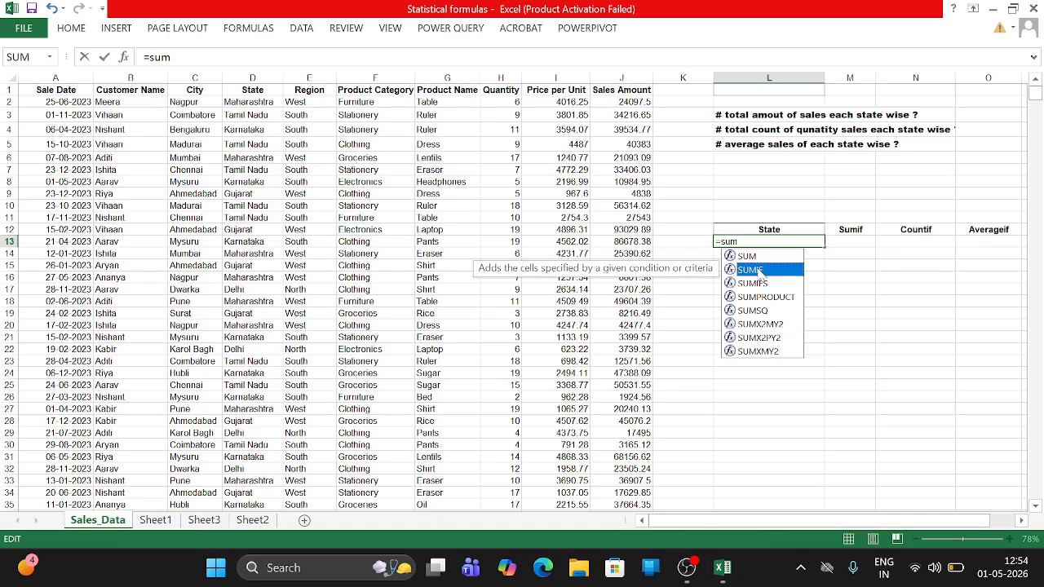
double_click(750, 269)
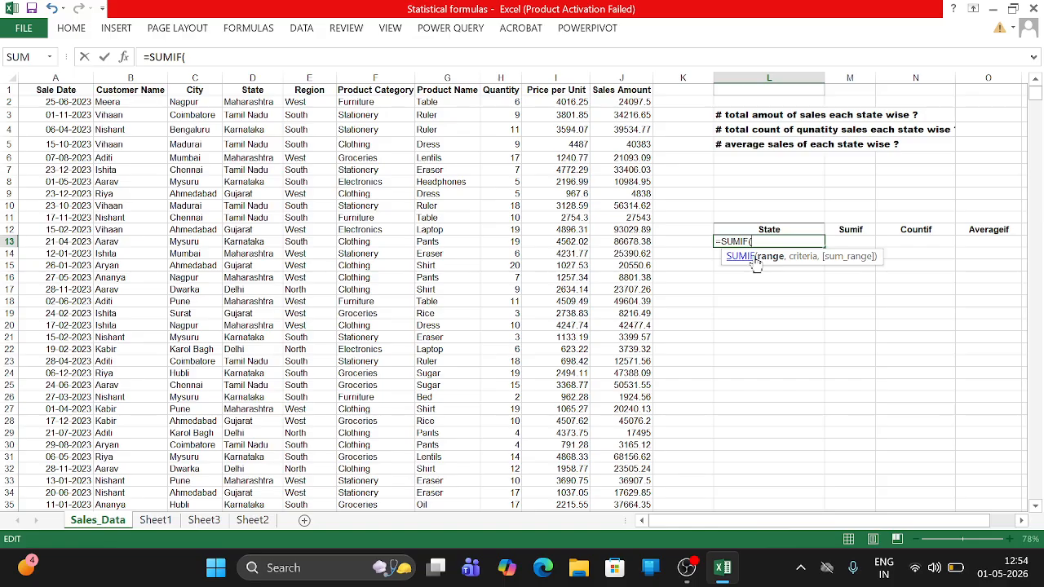
type(",")
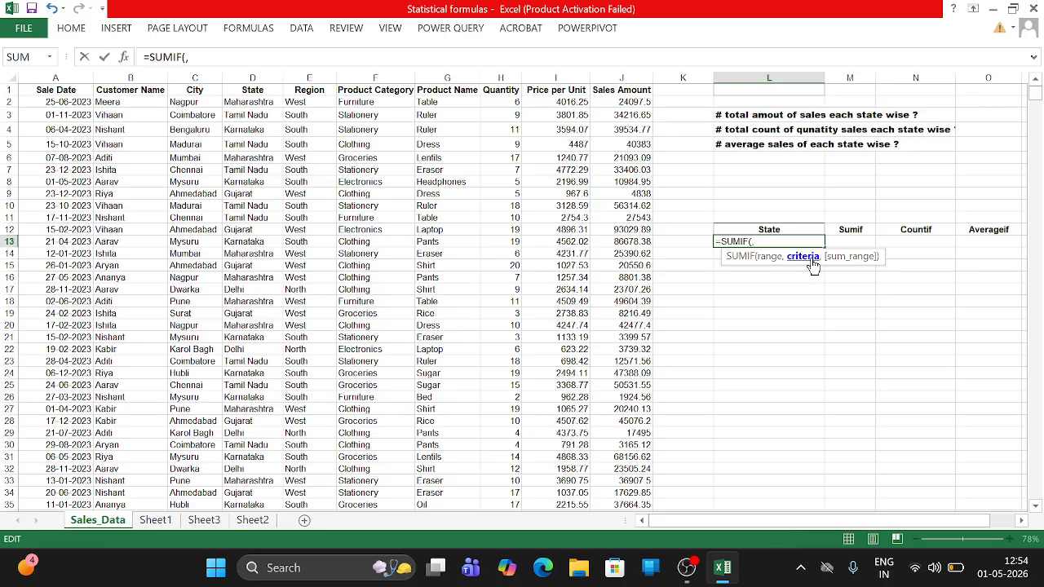
type(",")
key("BackSpace")
key("BackSpace")
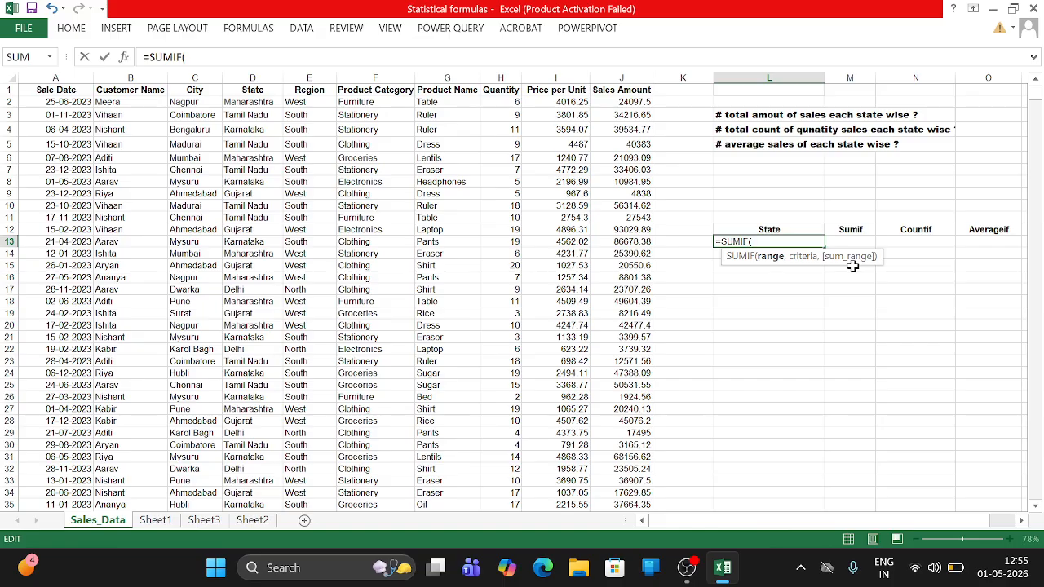
left_click(620, 92)
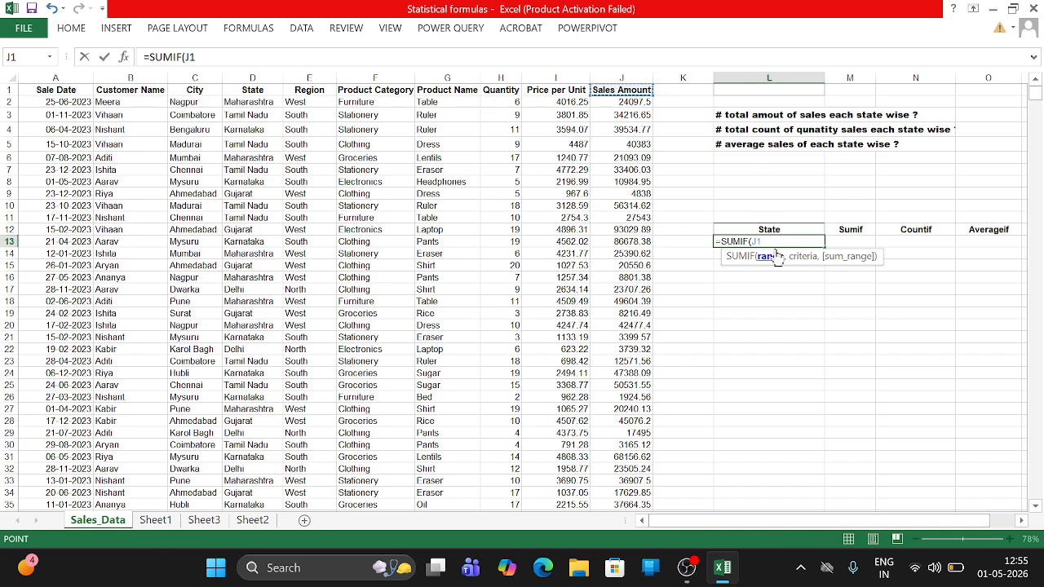
key("BackSpace")
key("BackSpace")
key("BackSpace")
key("BackSpace")
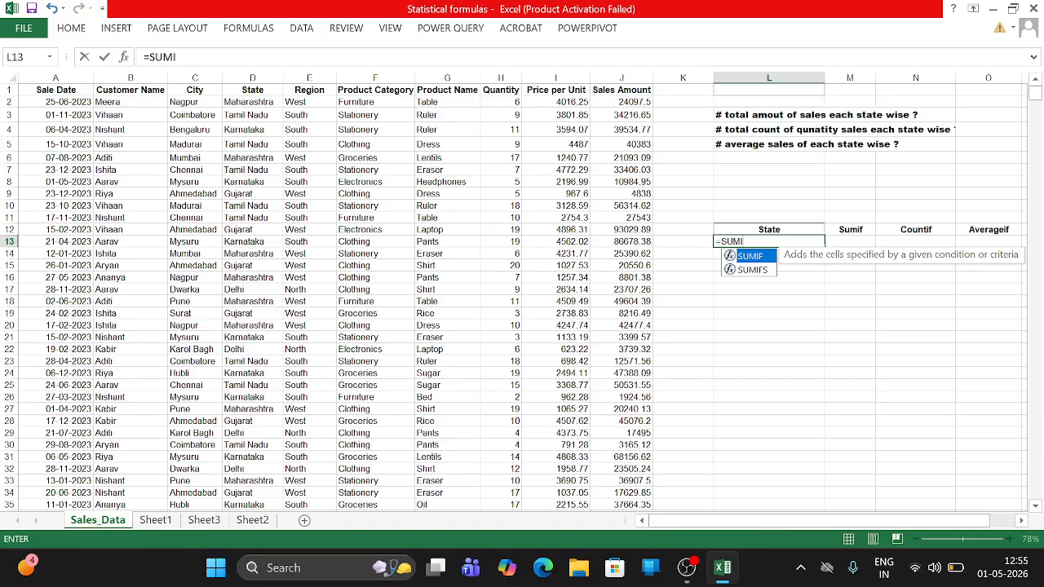
key("BackSpace")
key("BackSpace")
key("BackSpace")
key("BackSpace")
key("BackSpace")
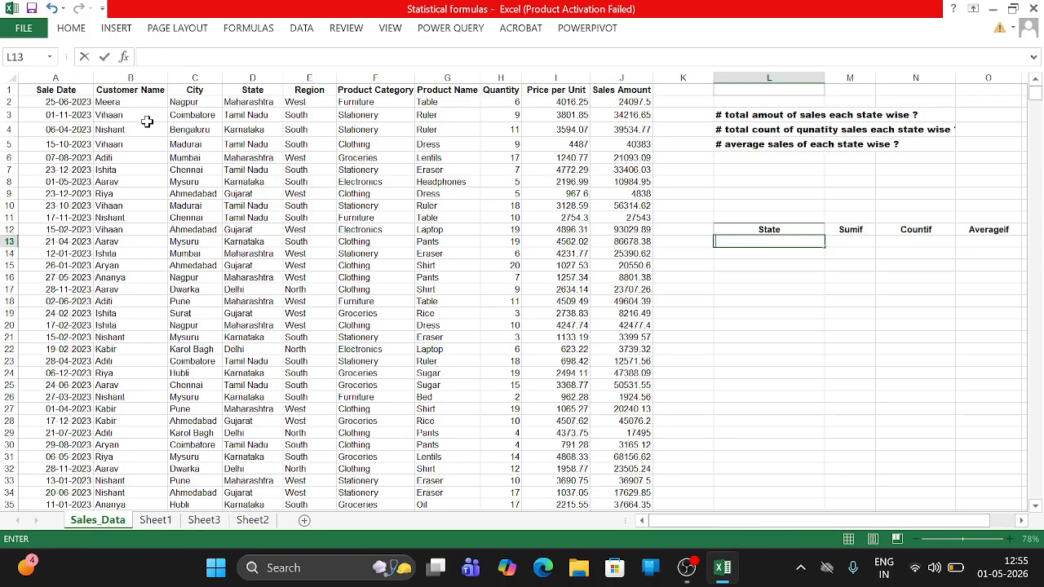
- Copy all the State values from D2 down to D1001 and paste them starting at L13 under the State heading
left_click(246, 102)
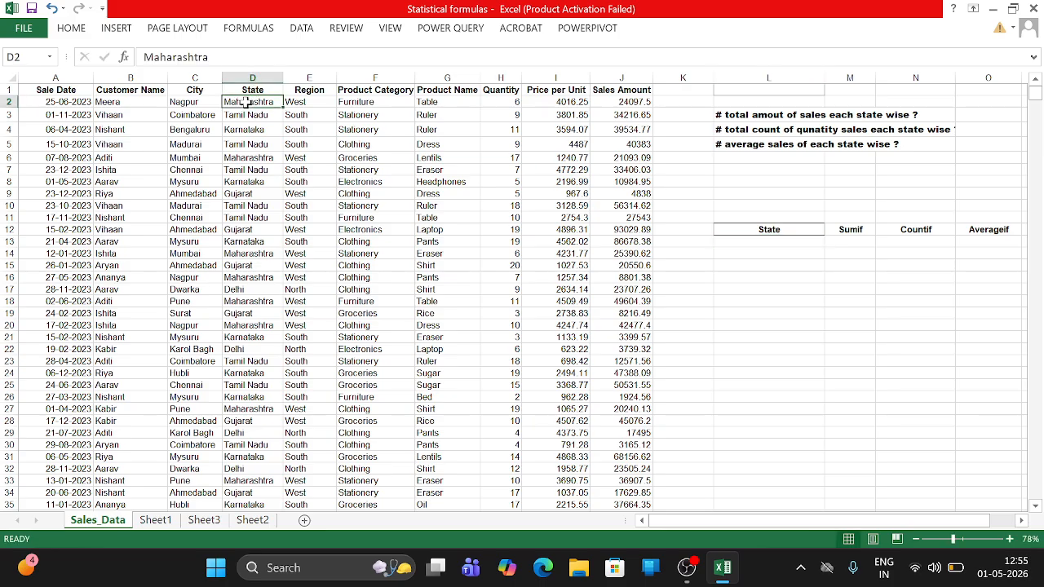
key("ctrl+shift+Down")
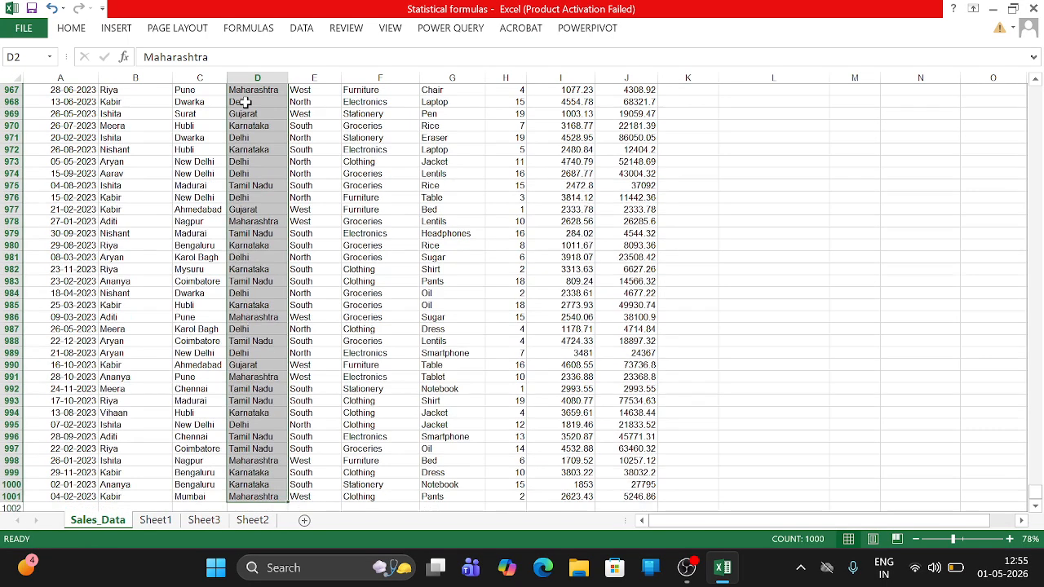
key("ctrl+c")
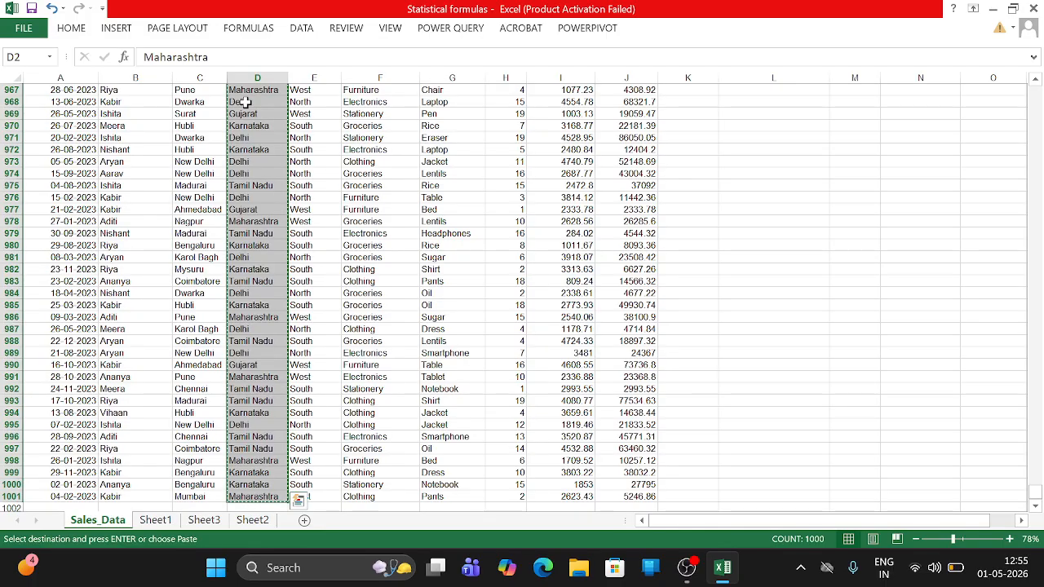
key("ctrl+BackSpace")
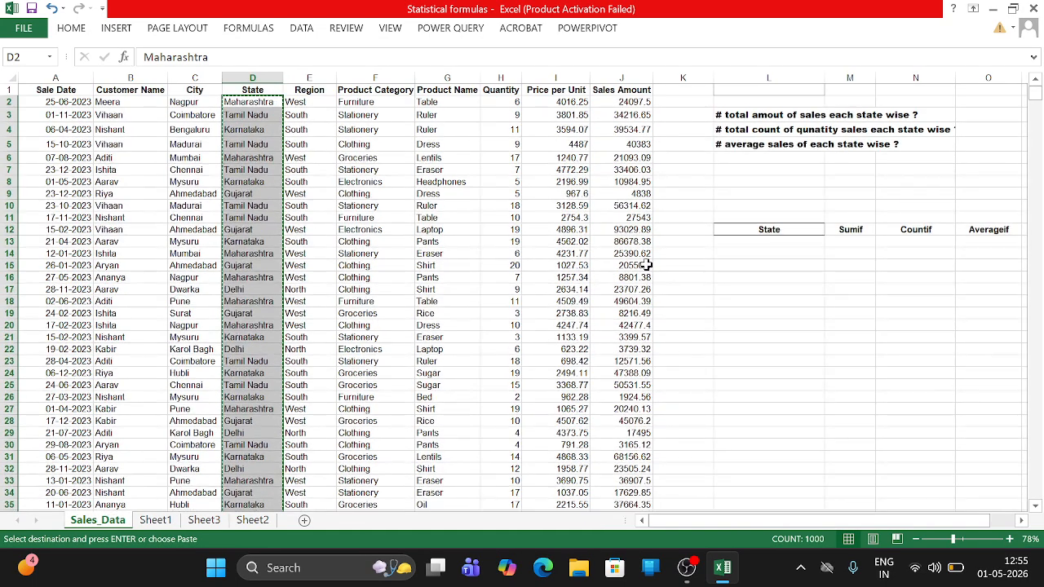
left_click(736, 241)
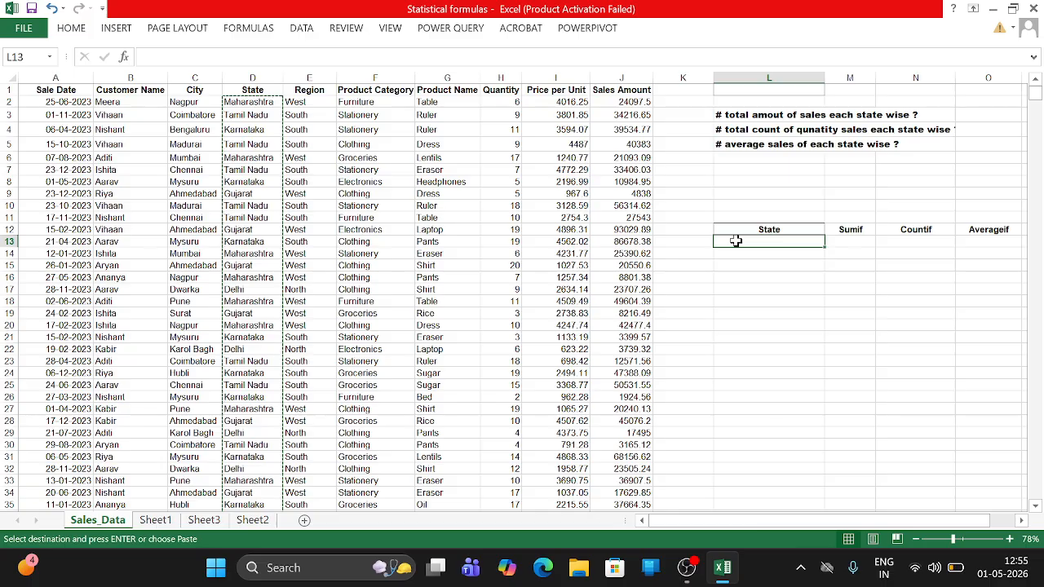
key("ctrl+v")
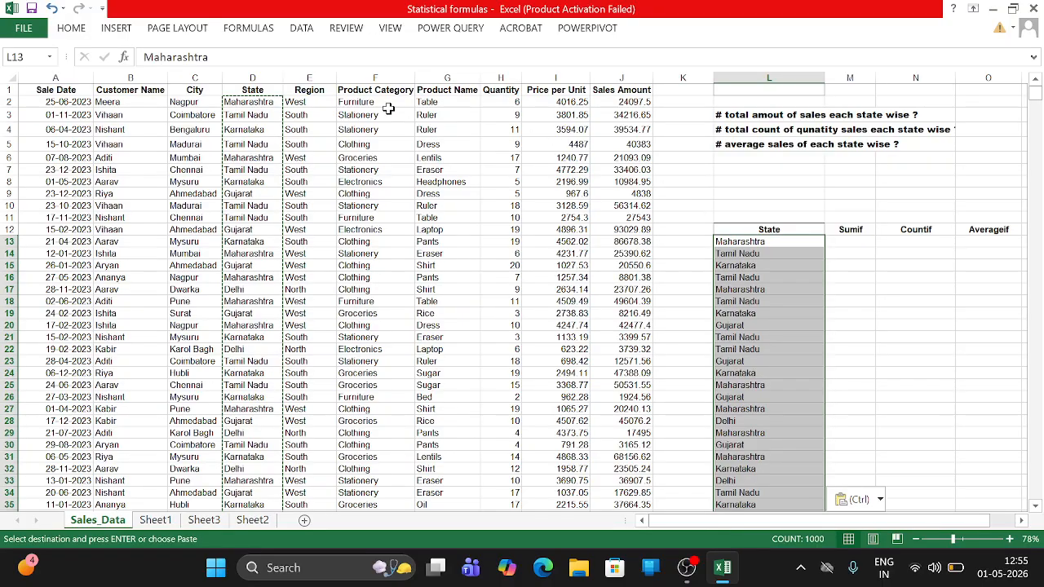
- Remove the duplicates from the pasted State list, continuing with the current selection only
left_click(304, 30)
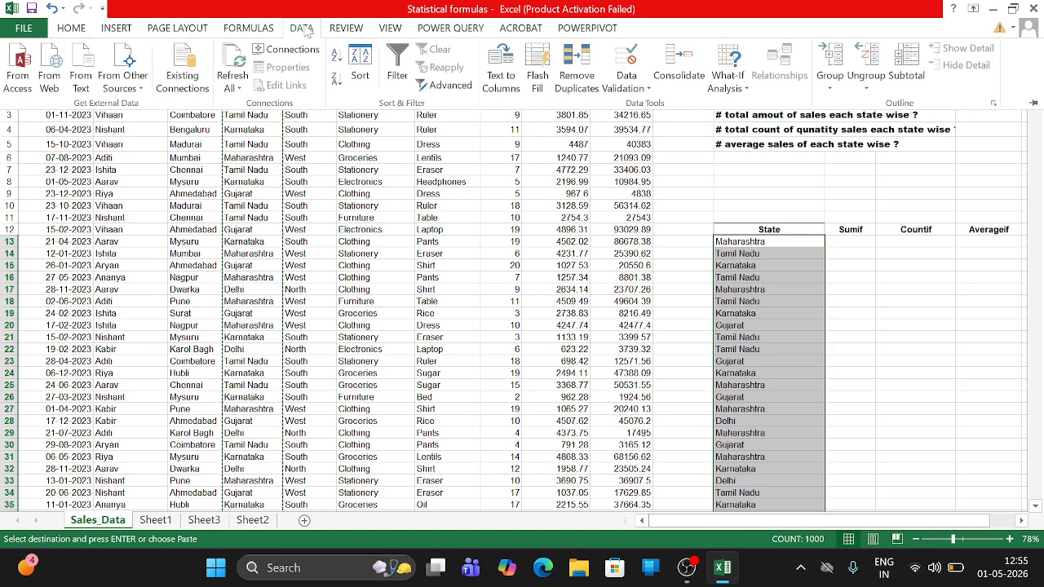
left_click(589, 84)
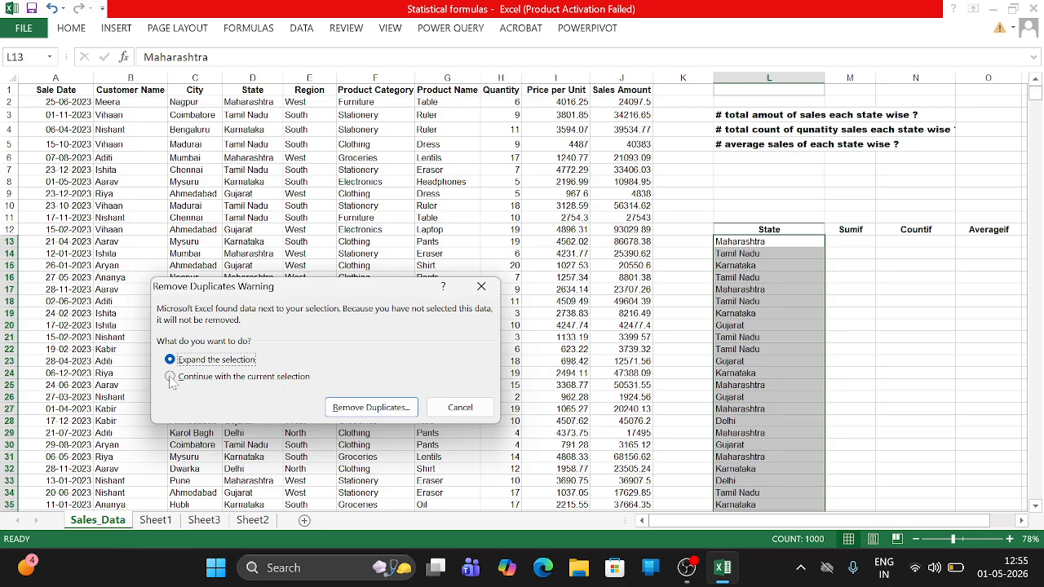
left_click(170, 378)
left_click(383, 408)
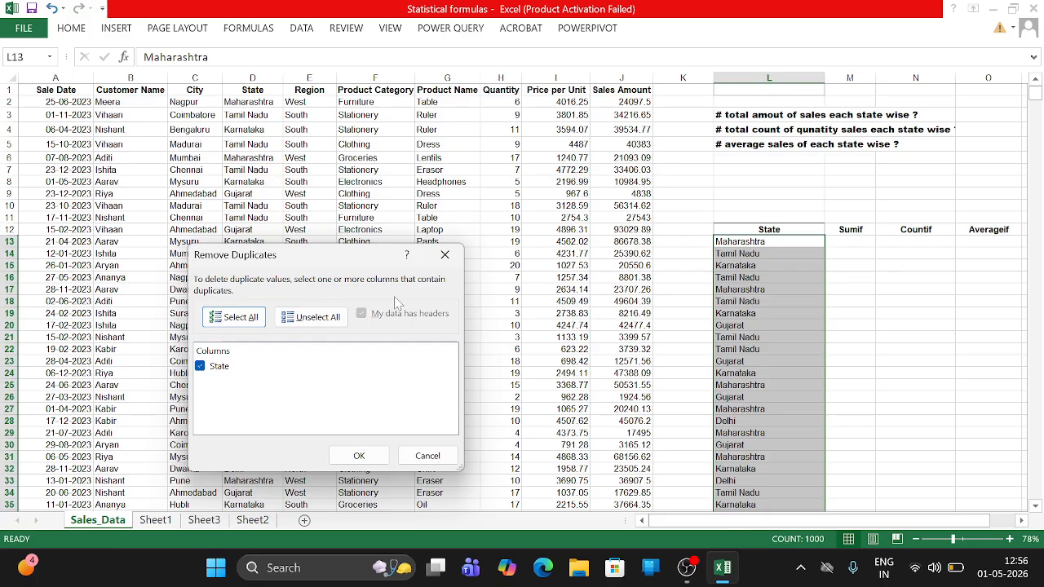
left_click(362, 456)
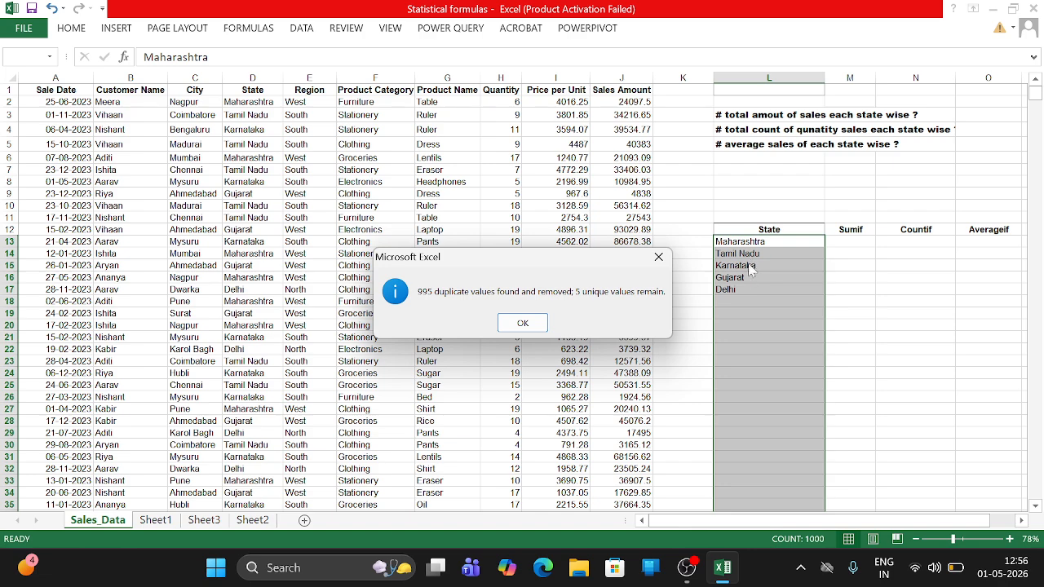
left_click(513, 322)
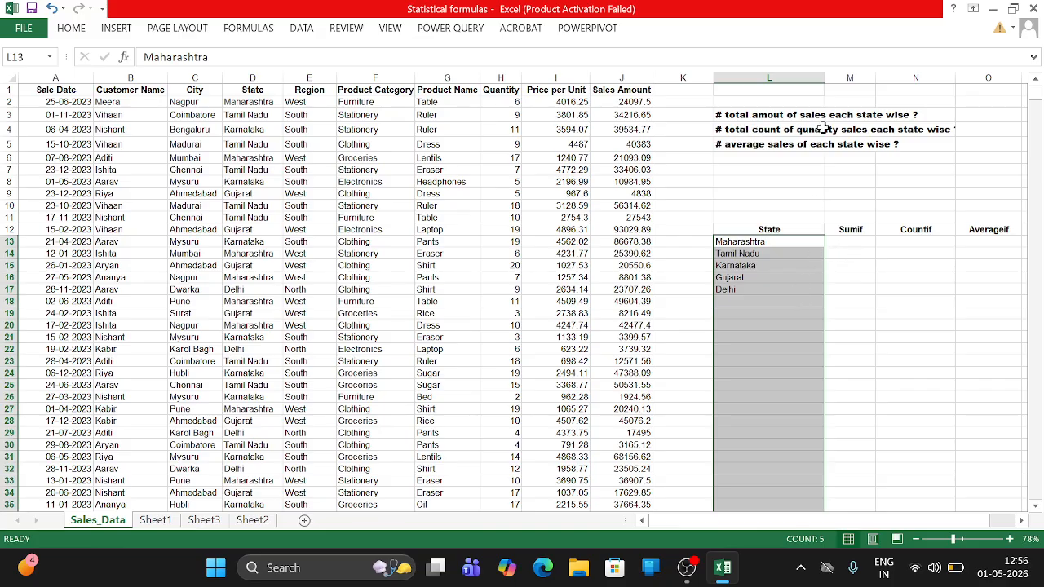
- Start a SUMIF formula in M13 with the State column D1:D1001 as the range
left_click(840, 243)
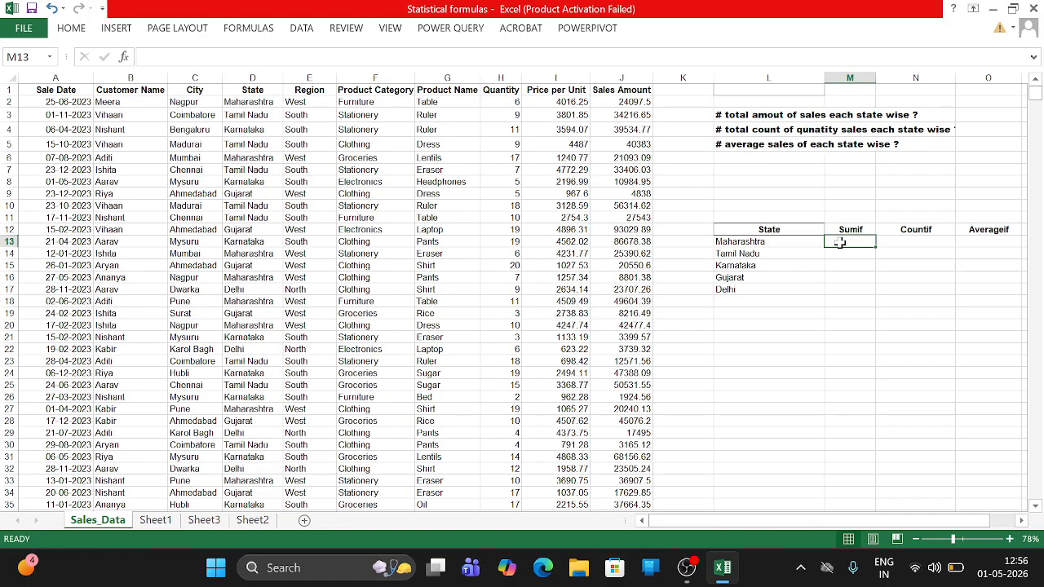
type("=")
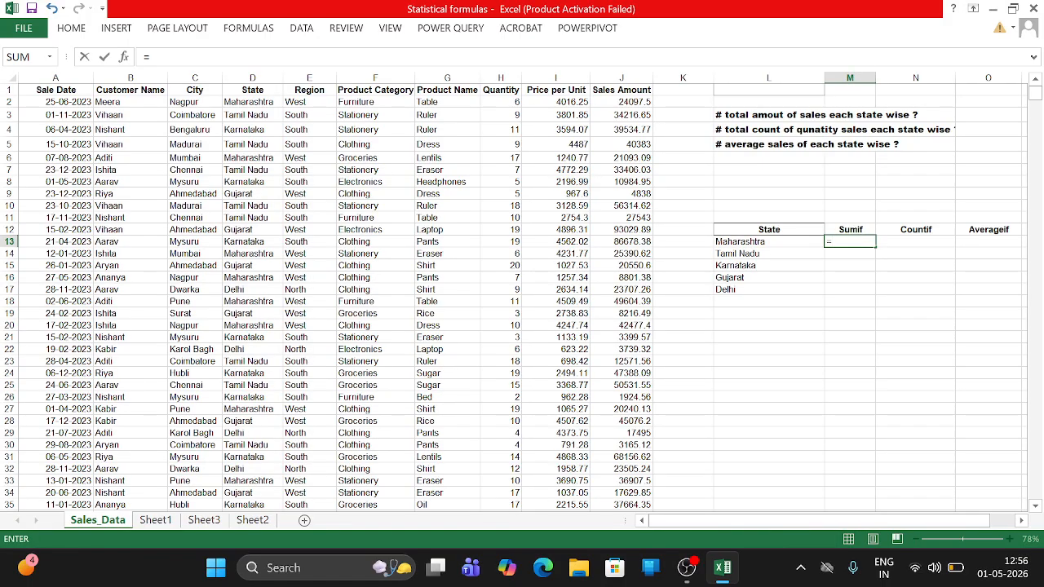
type("s")
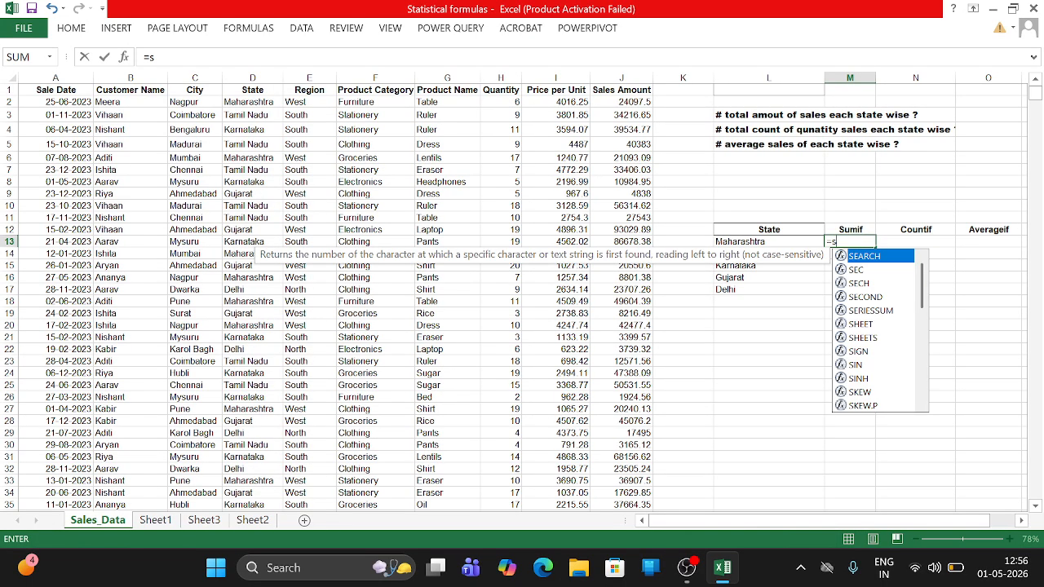
type("um")
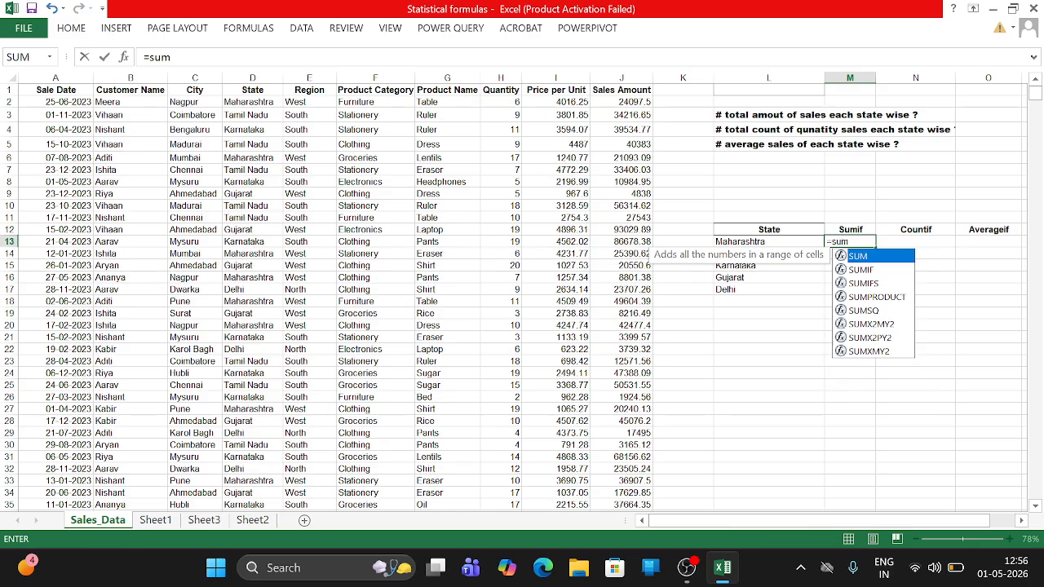
left_click(869, 272)
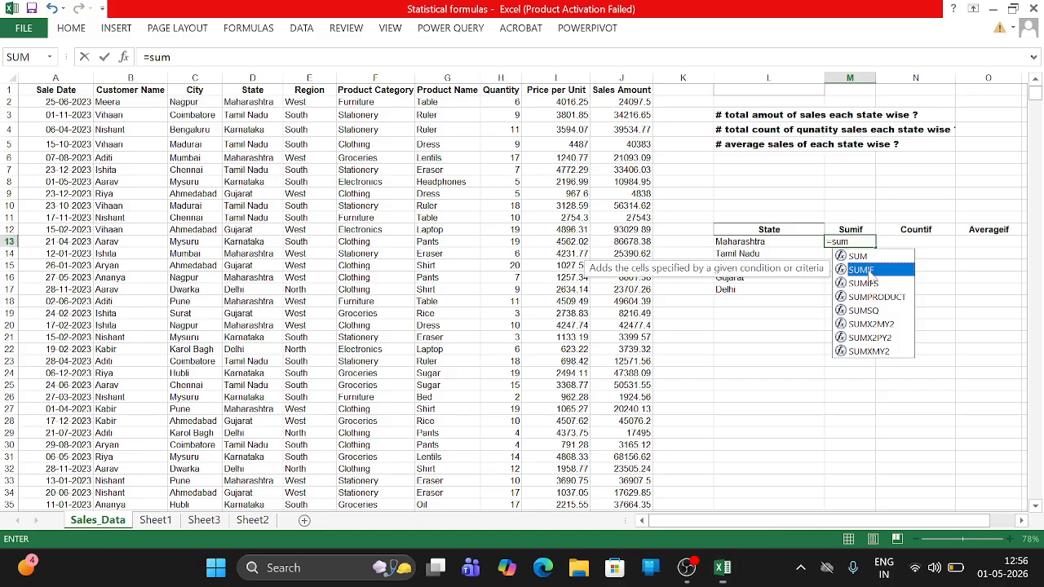
double_click(869, 271)
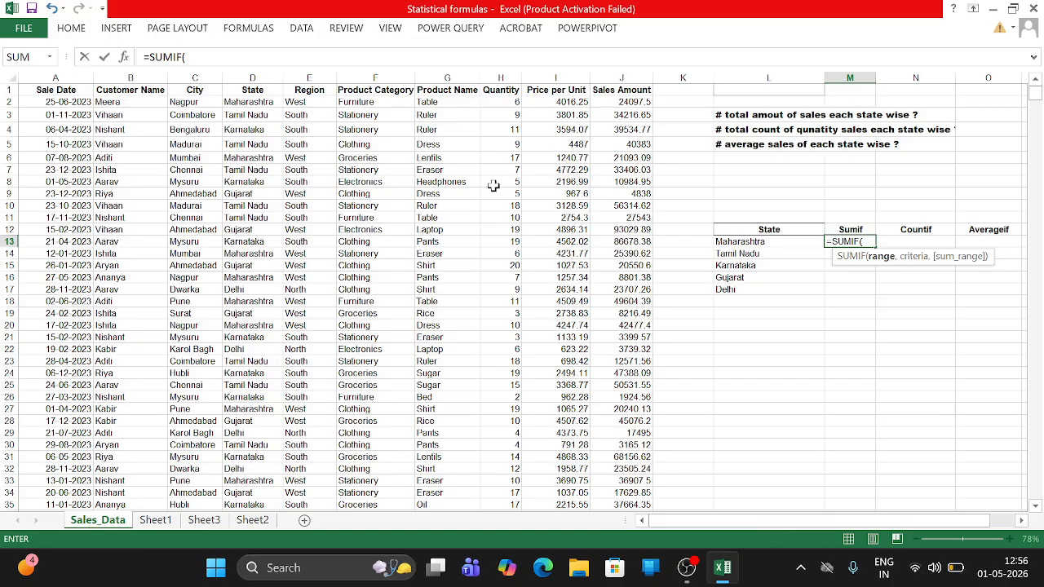
left_click(253, 91)
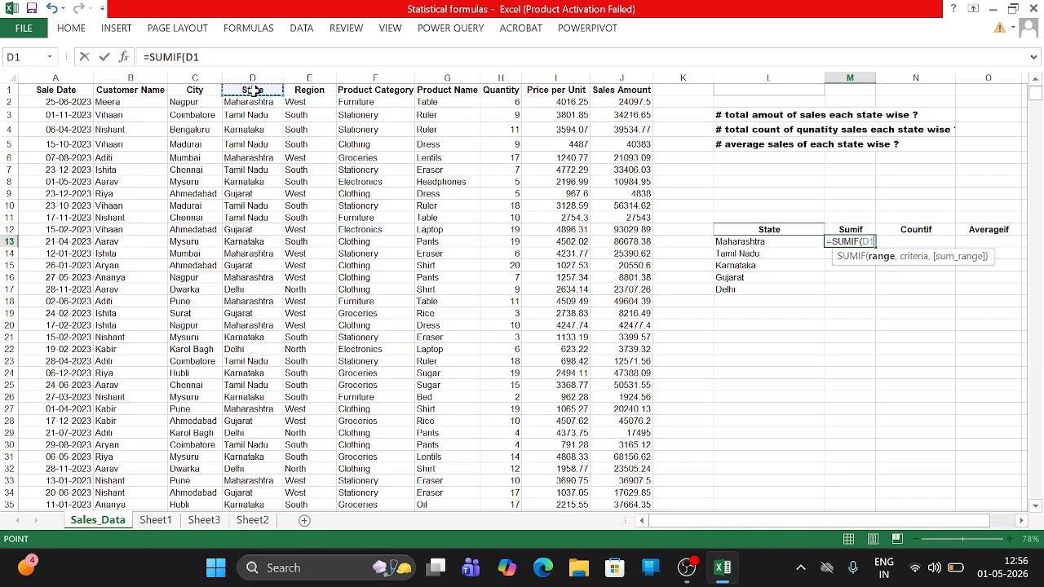
key("ctrl+shift+Down")
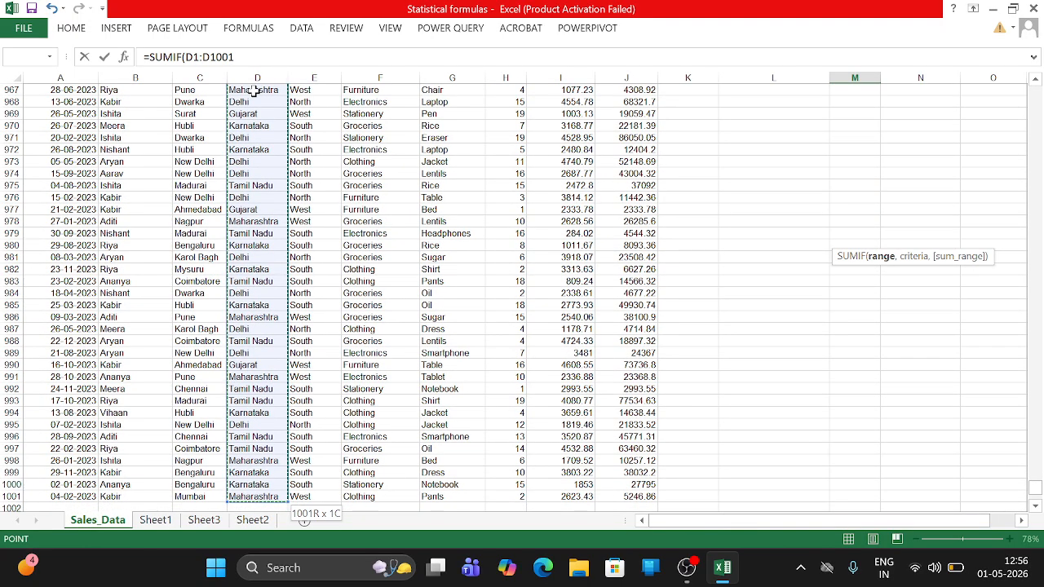
key("ctrl+BackSpace")
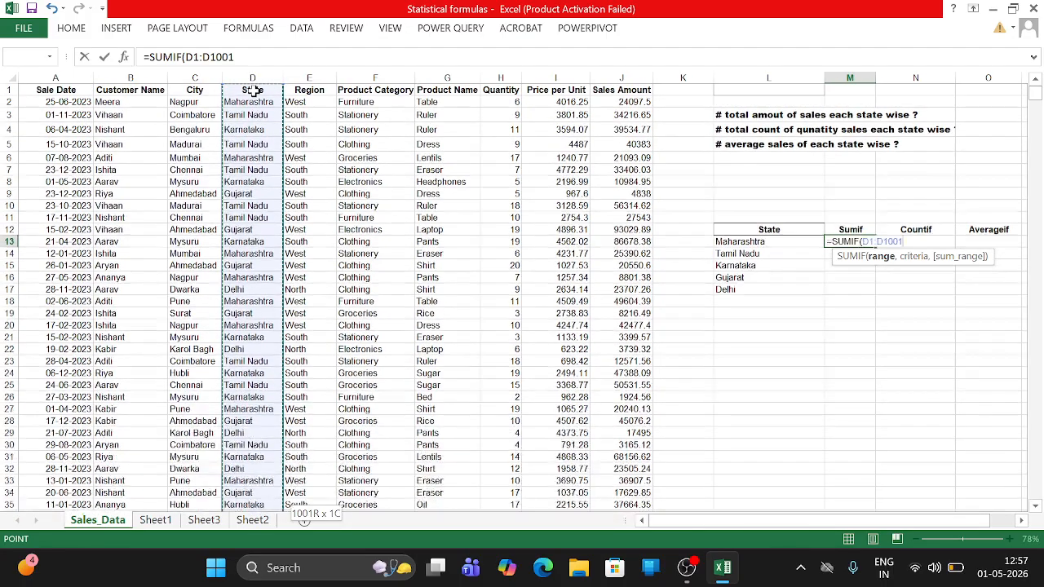
type(",")
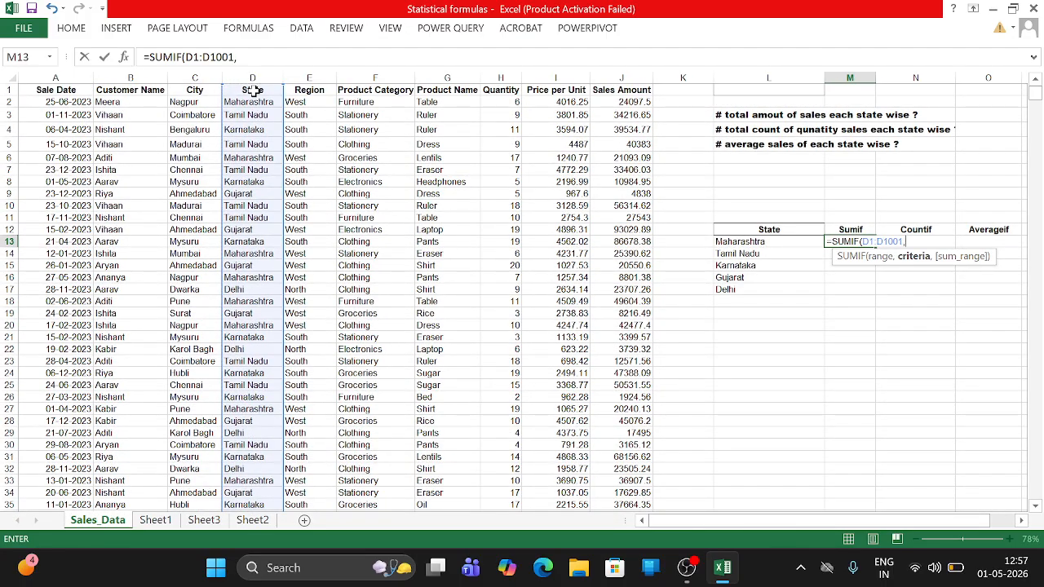
- Add L13 as the criteria and the Sales Amount column J1:J1001 as the sum range, and close the SUMIF bracket
left_click(737, 242)
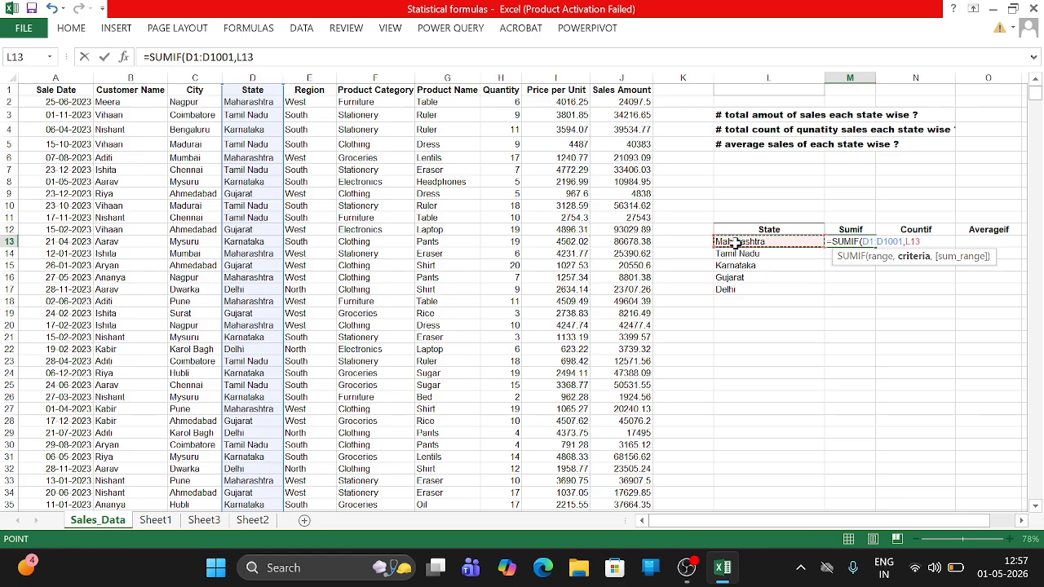
type(",")
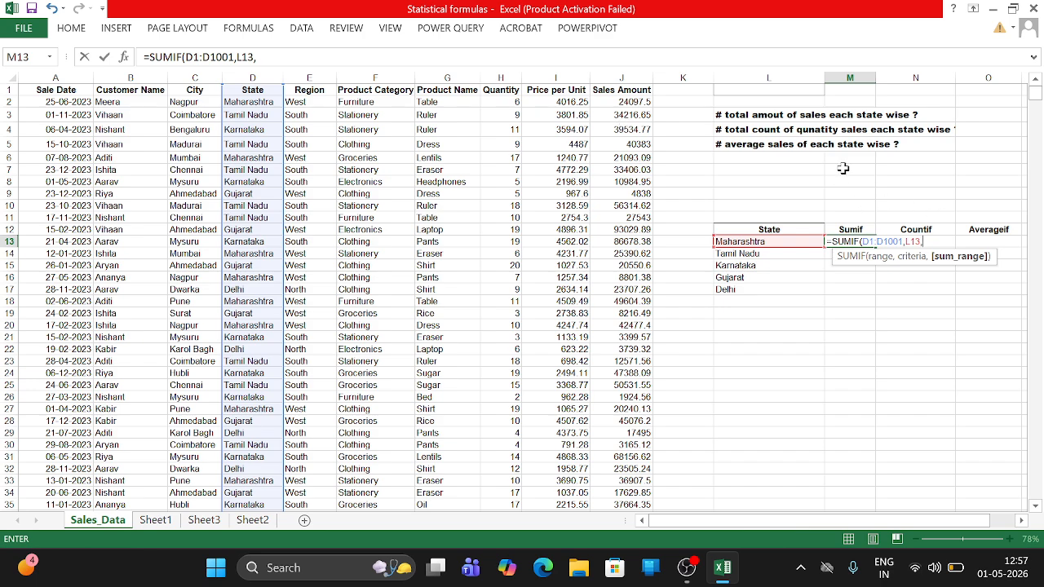
left_click(623, 90)
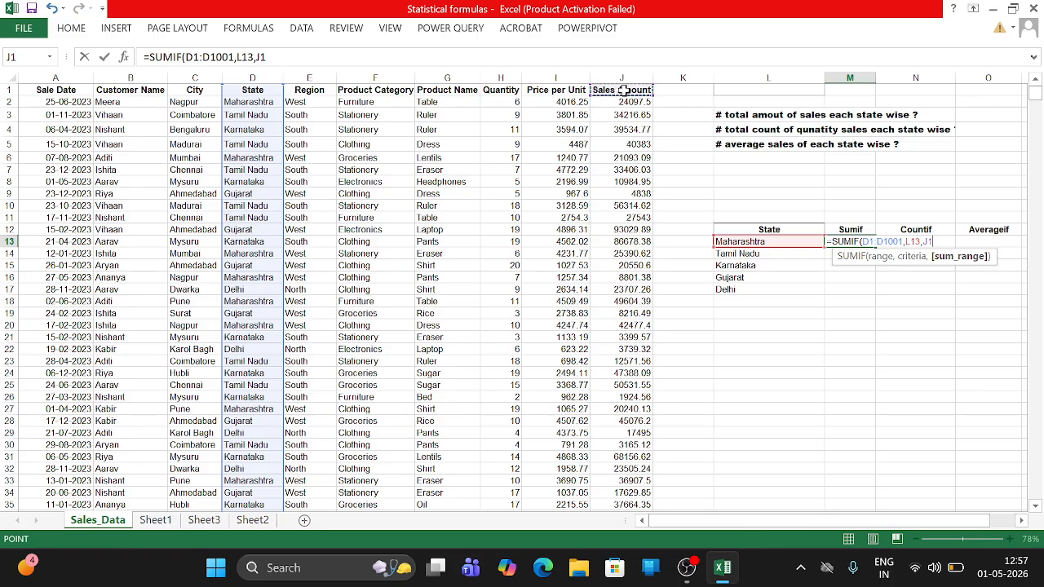
key("ctrl+shift+Down")
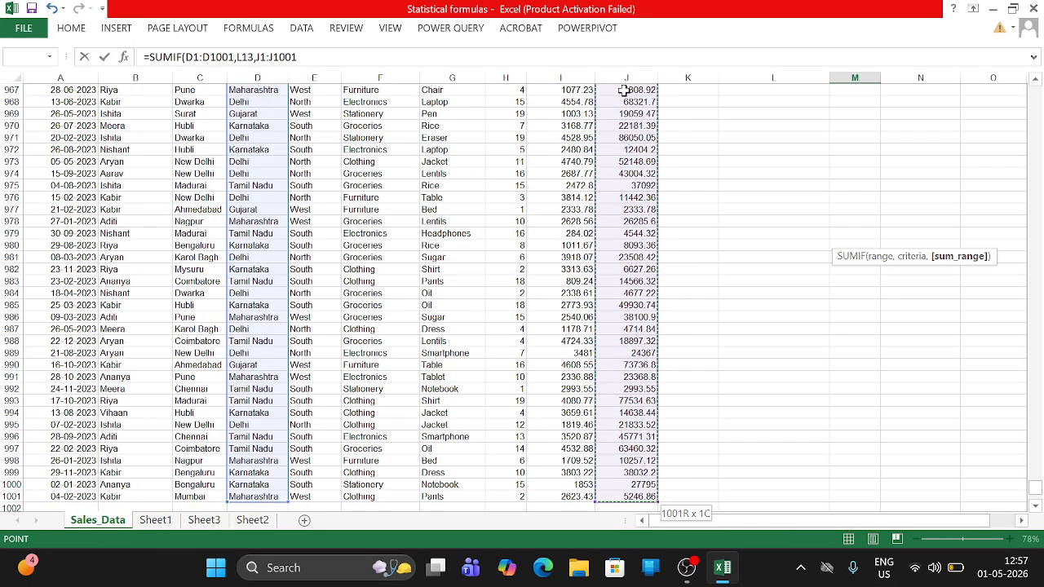
key("ctrl+BackSpace")
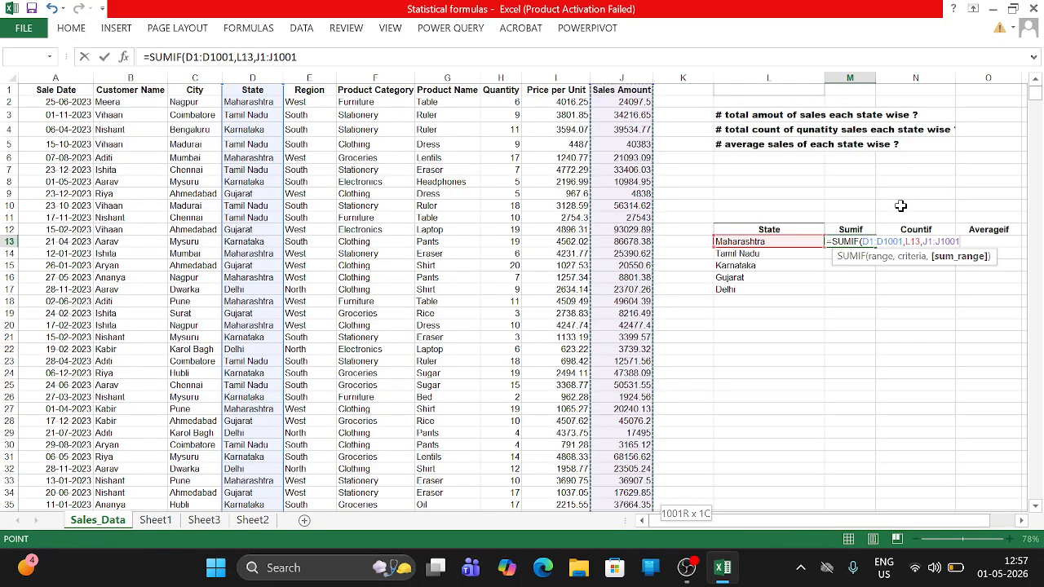
type(")")
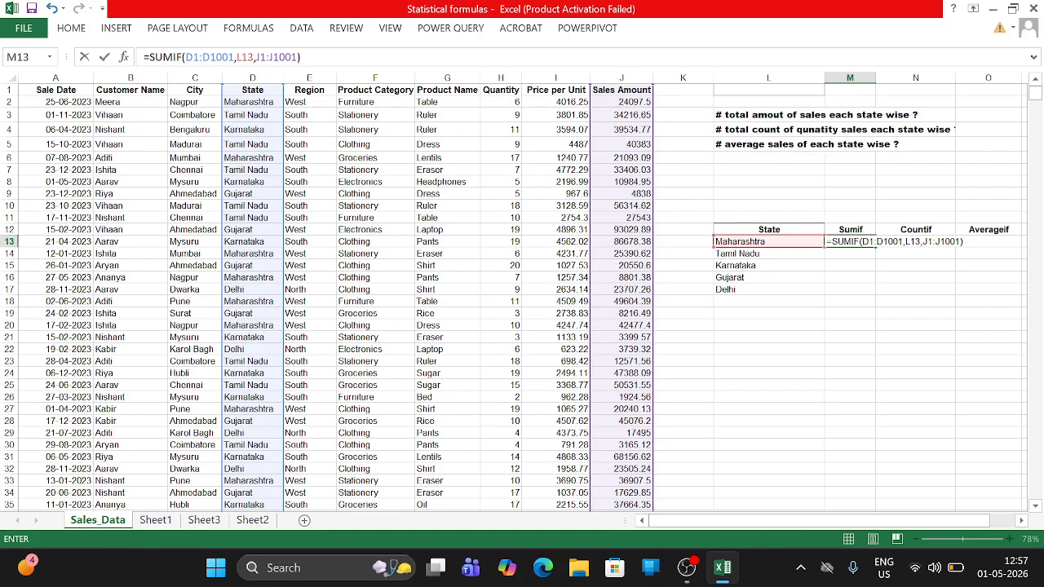
- Make the ranges D1:D1001 and J1:J1001 absolute in the M13 formula, keep L13 relative, and enter the formula
left_click_drag(186, 57, 234, 57)
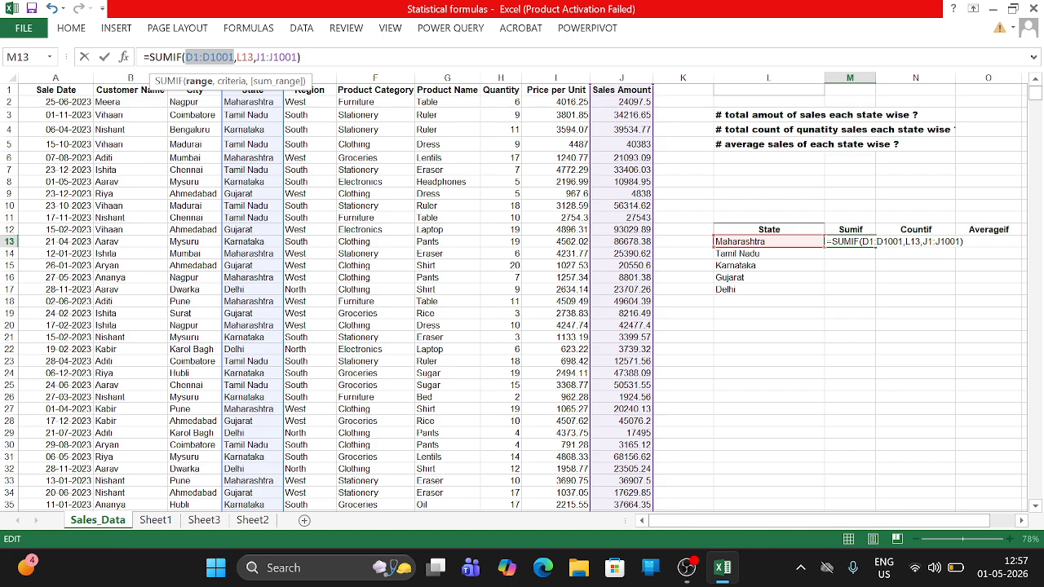
key("F4")
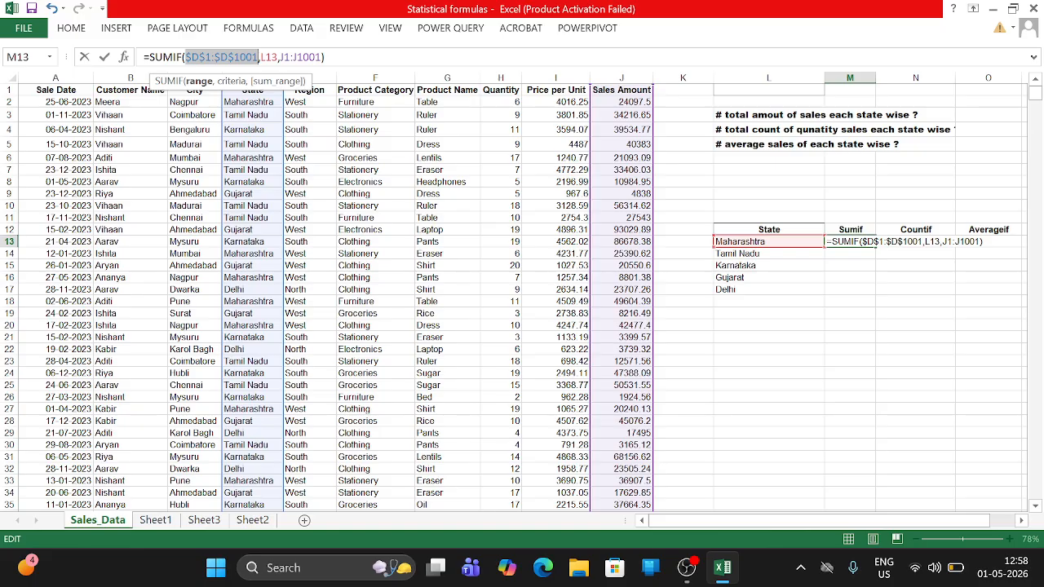
left_click(278, 57)
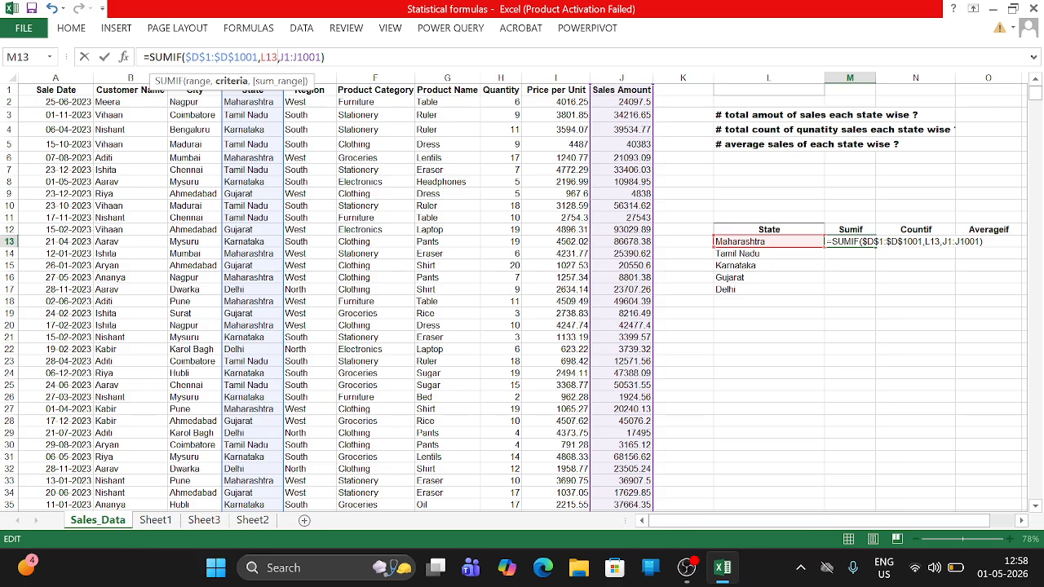
key("shift+Left")
key("shift+Left")
key("shift+Left")
key("shift+Left")
key("shift+Left")
key("shift+Left")
key("shift+Left")
key("shift+Left")
key("shift+Left")
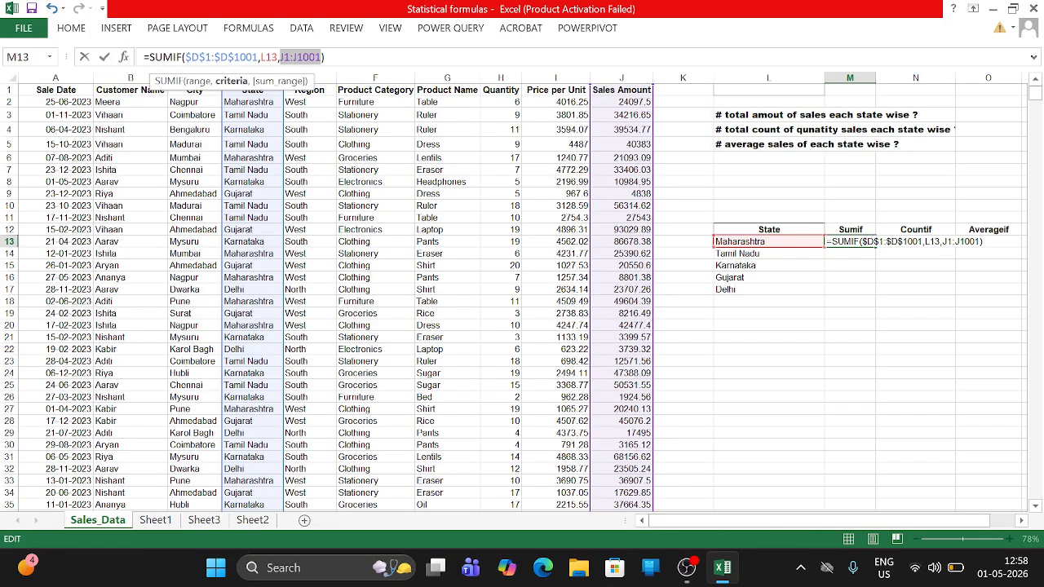
key("shift+Right")
key("F4")
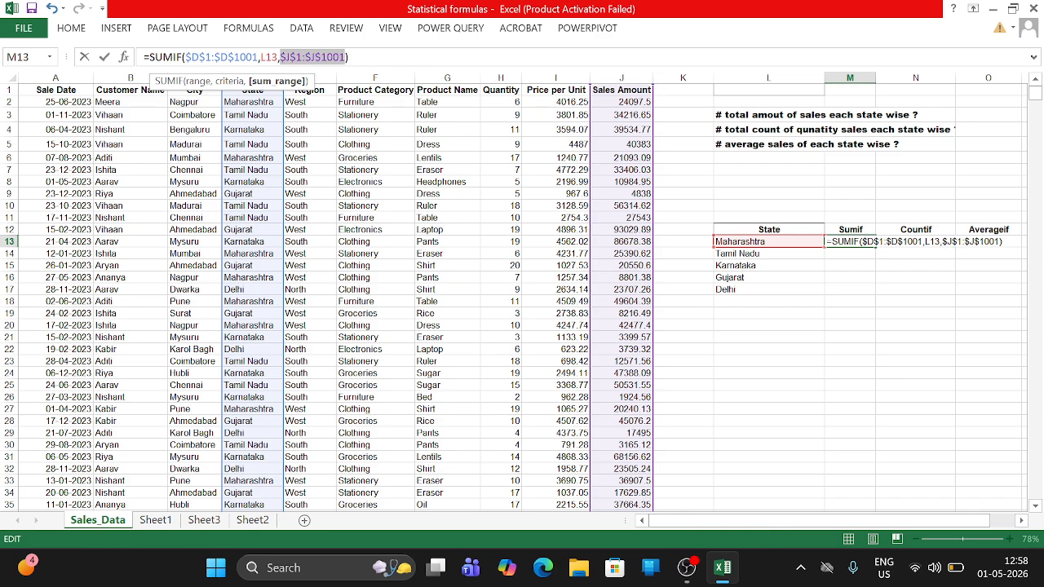
key("Return")
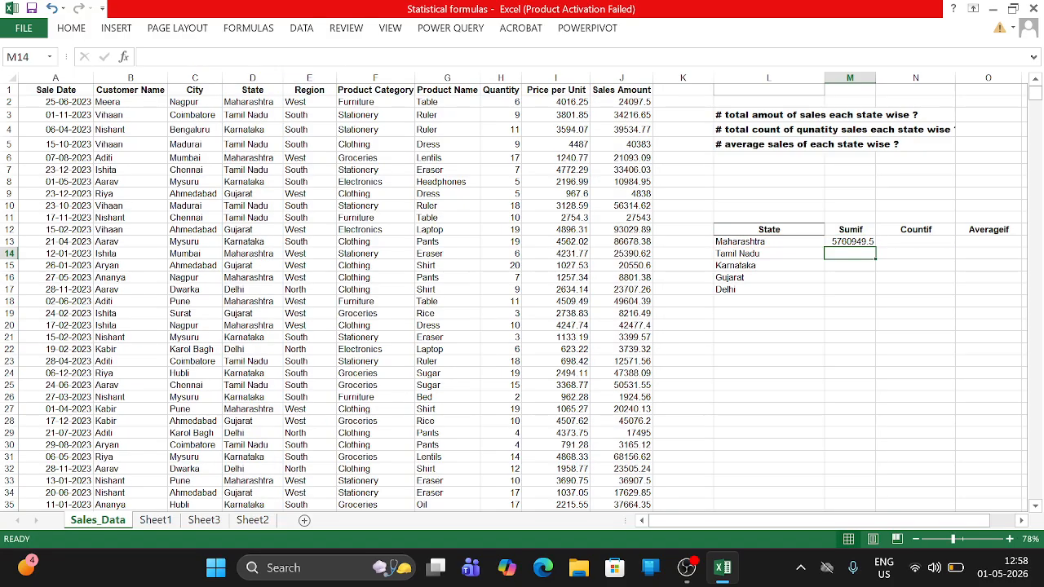
- Fill the SUMIF formula from M13 down to M17 for the remaining states
left_click(850, 241)
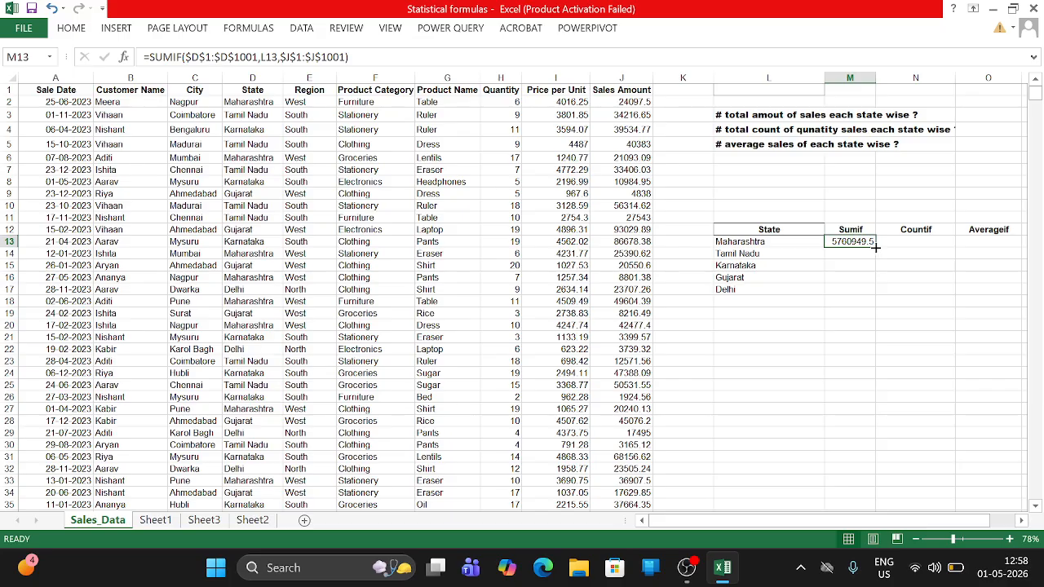
left_click(875, 248)
double_click(875, 248)
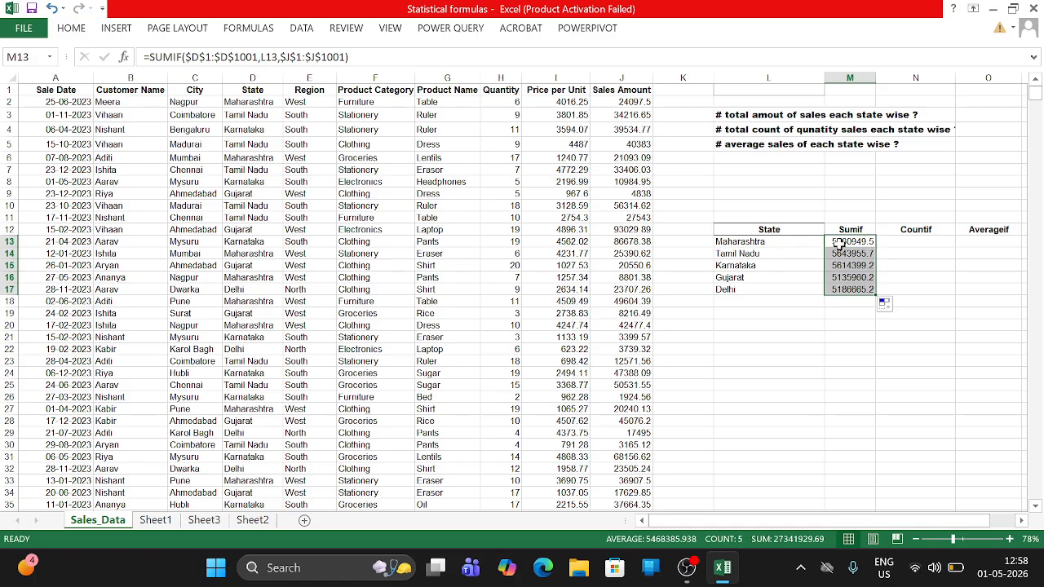
- Review the range, criteria and sum range arguments of the SUMIF formula in M13 without changing them
left_click(729, 249)
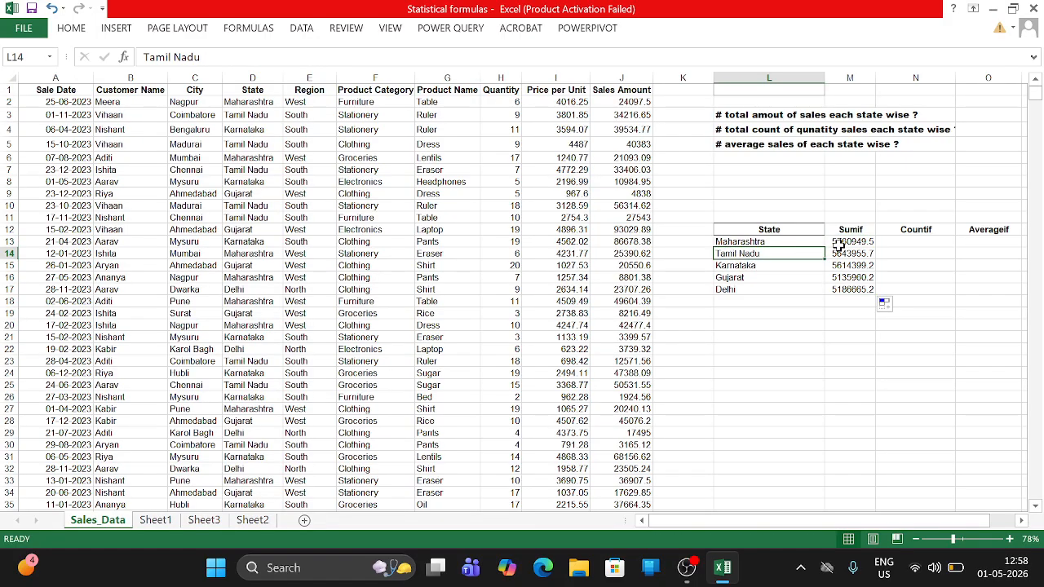
left_click(756, 241)
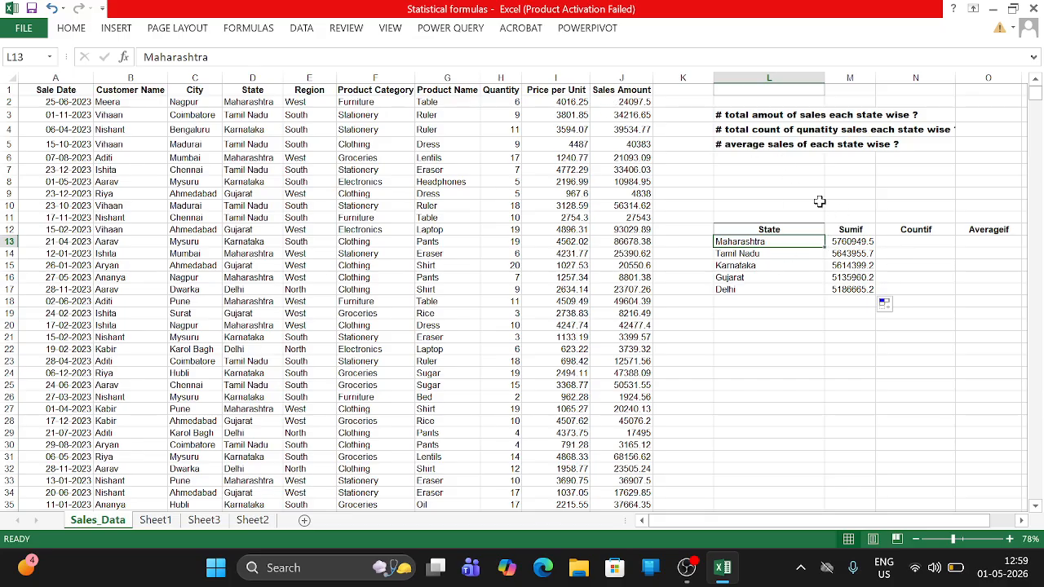
left_click(849, 243)
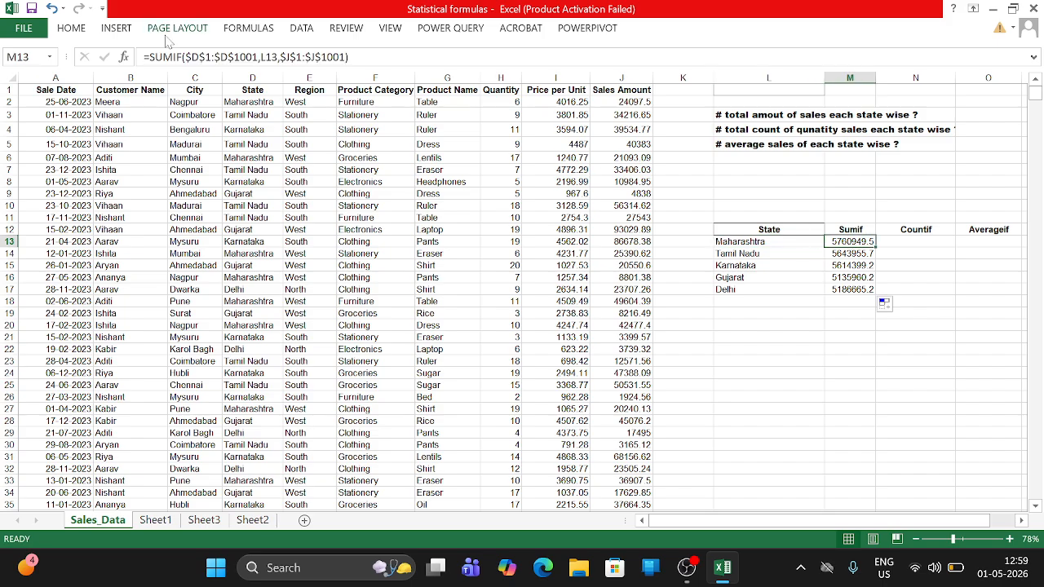
left_click(205, 57)
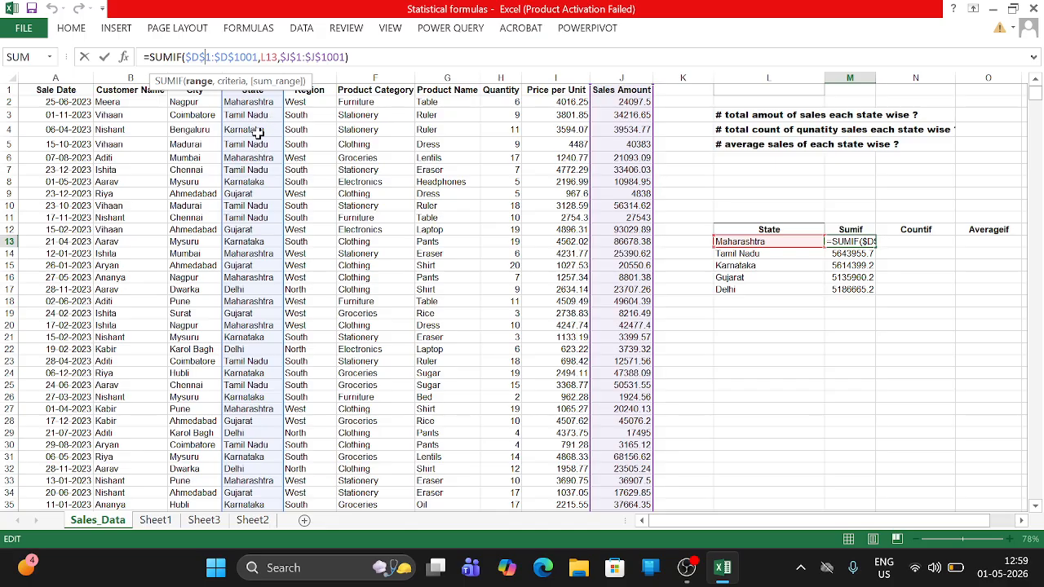
left_click(231, 81)
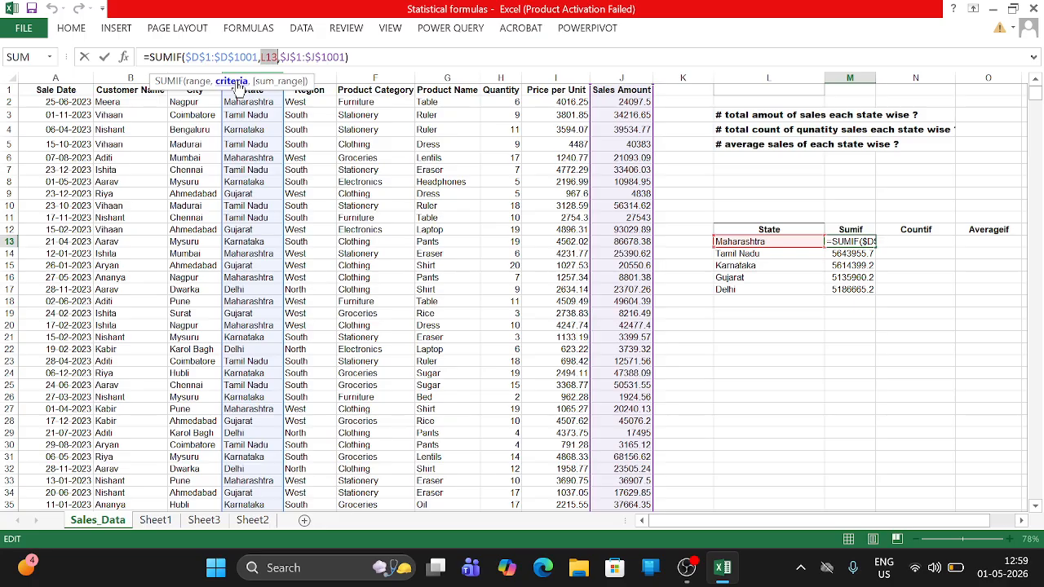
left_click(737, 242)
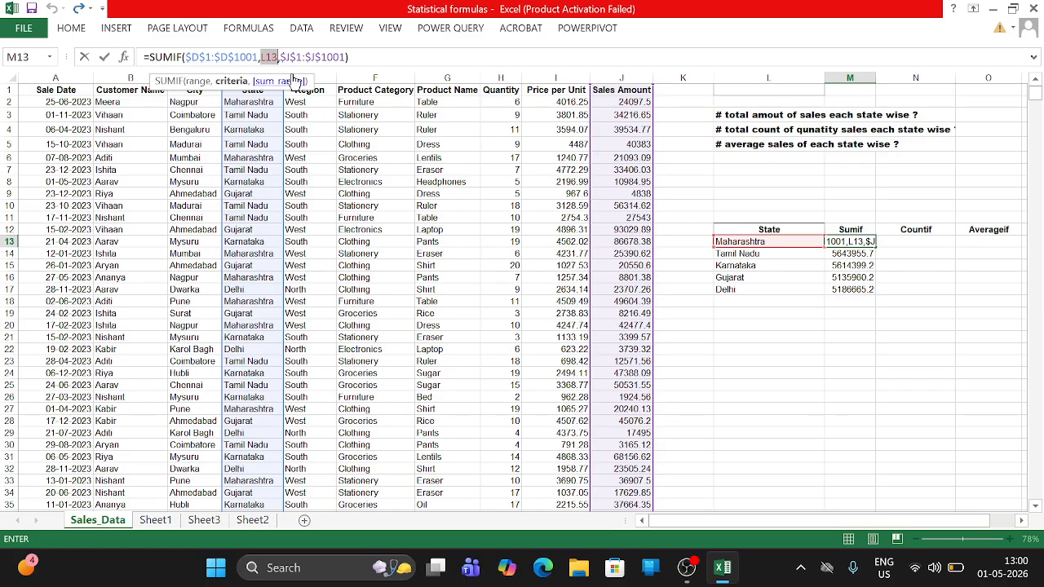
left_click(316, 57)
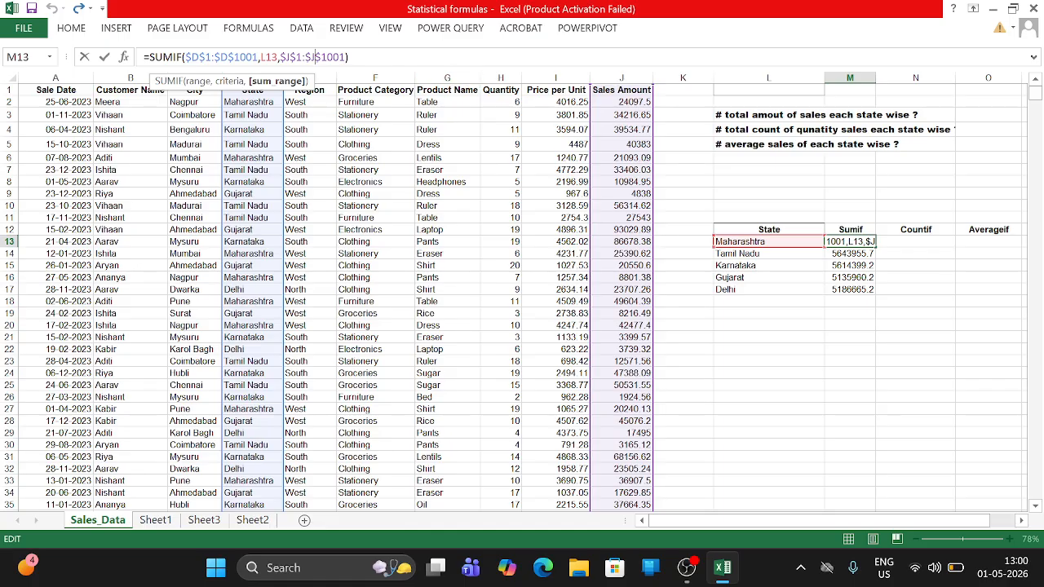
left_click(349, 57)
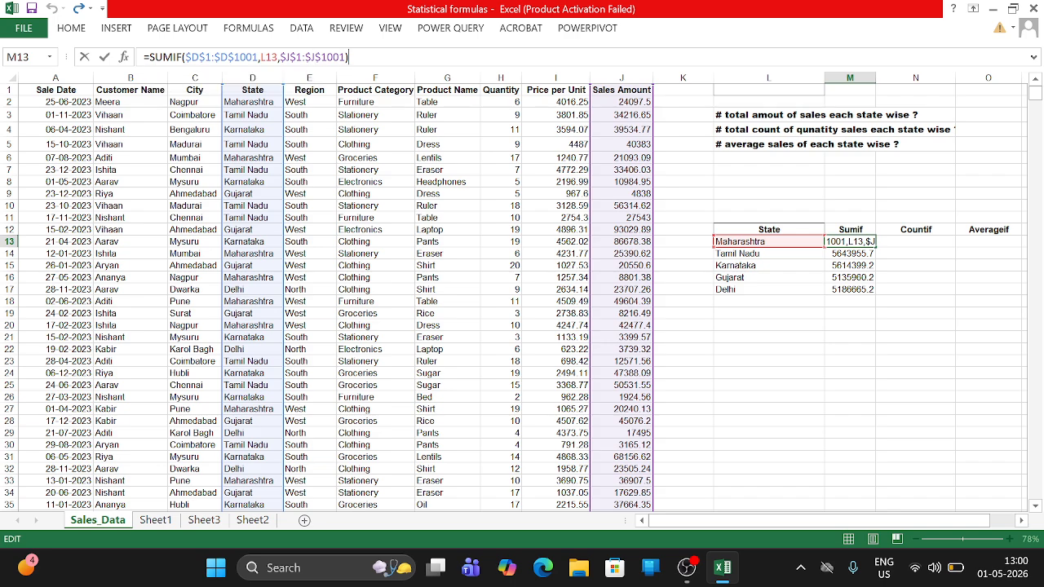
key("Return")
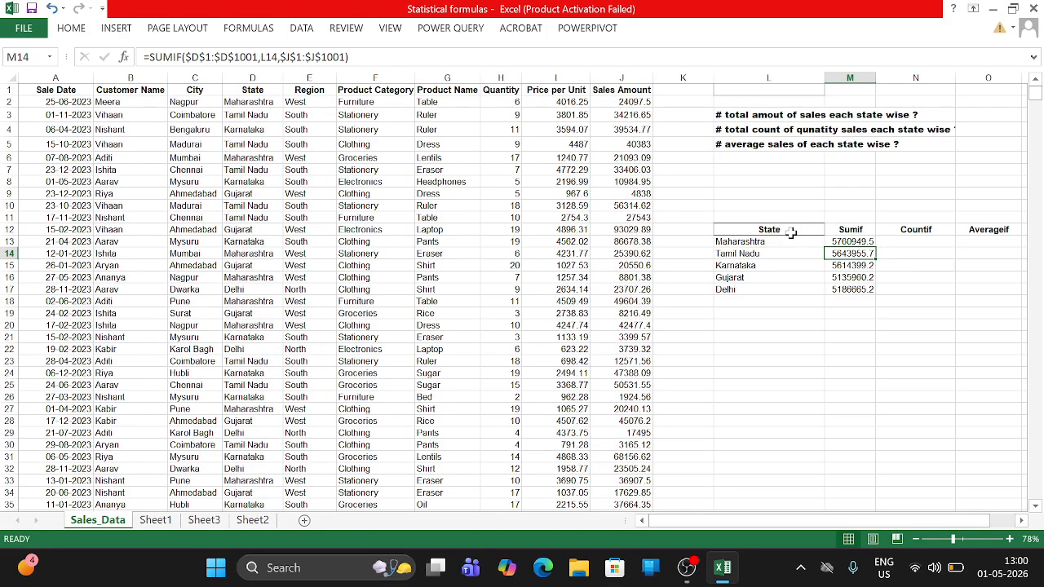
- Start a COUNTIF formula in N13, the Countif cell for Maharashtra
left_click(914, 243)
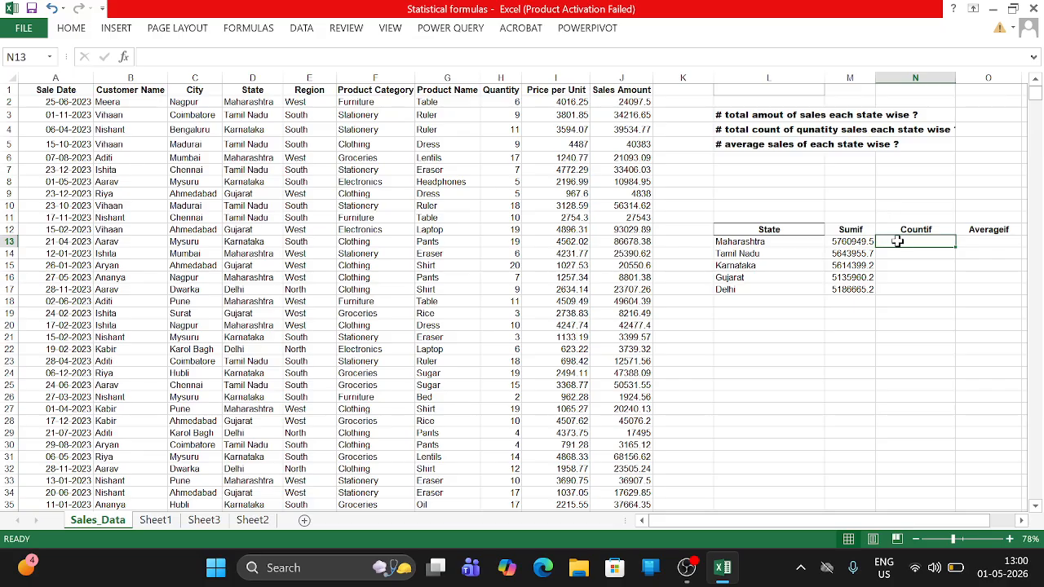
type("=")
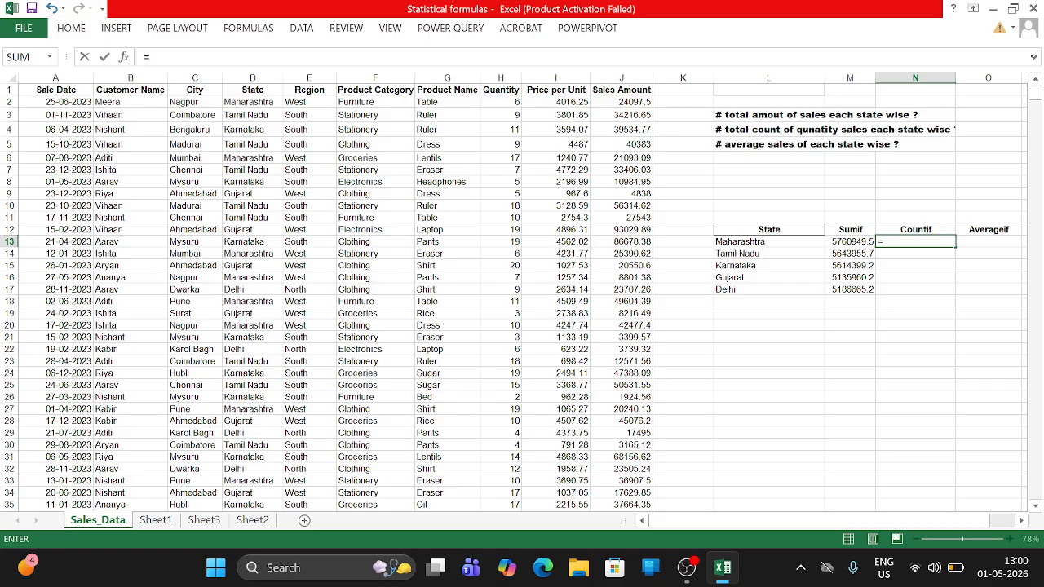
type("coun")
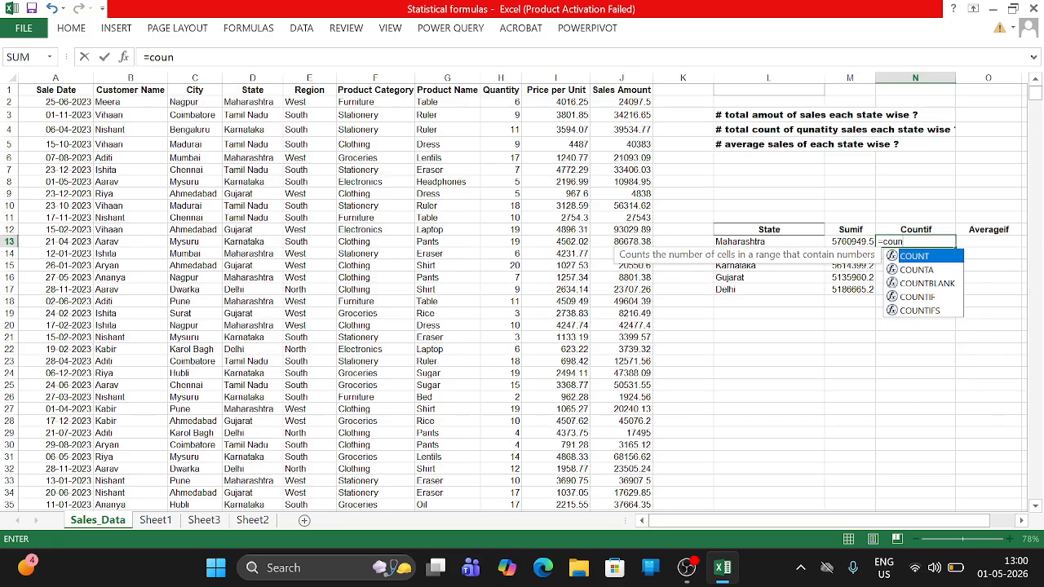
left_click(930, 299)
double_click(929, 298)
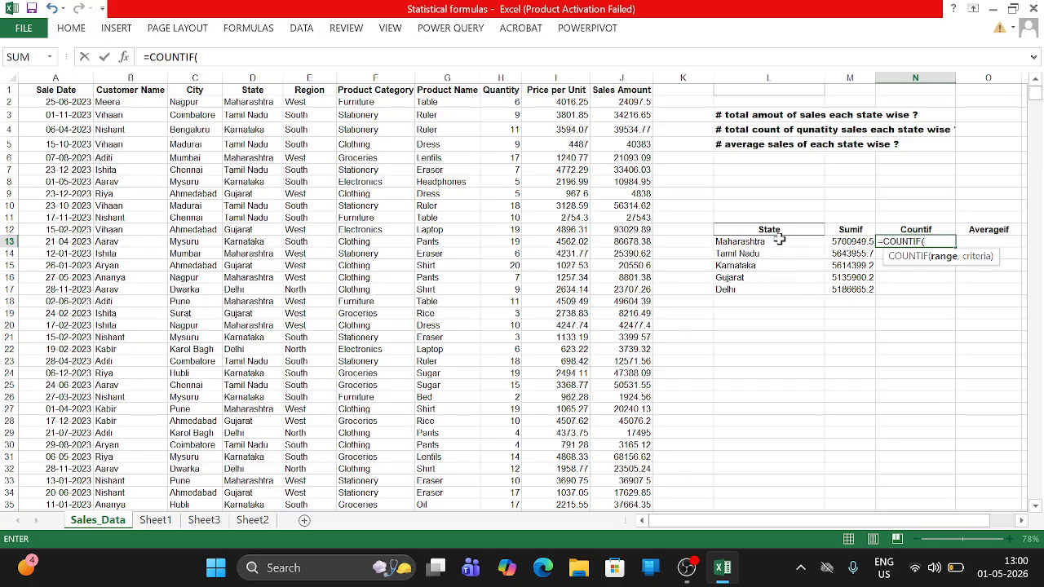
- Set the State column D1:D1001 as the range of the COUNTIF formula
left_click(249, 103)
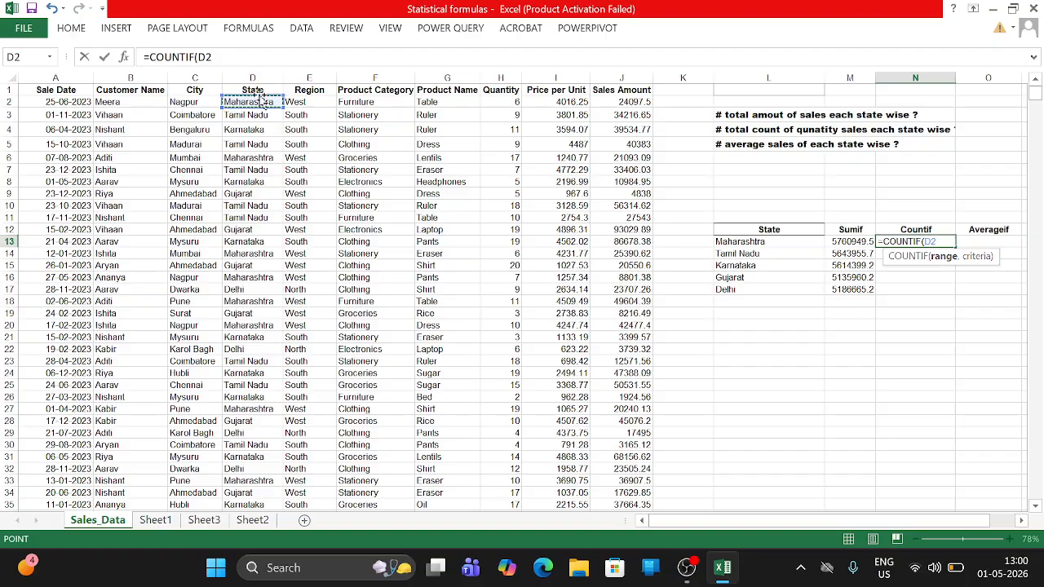
left_click(265, 90)
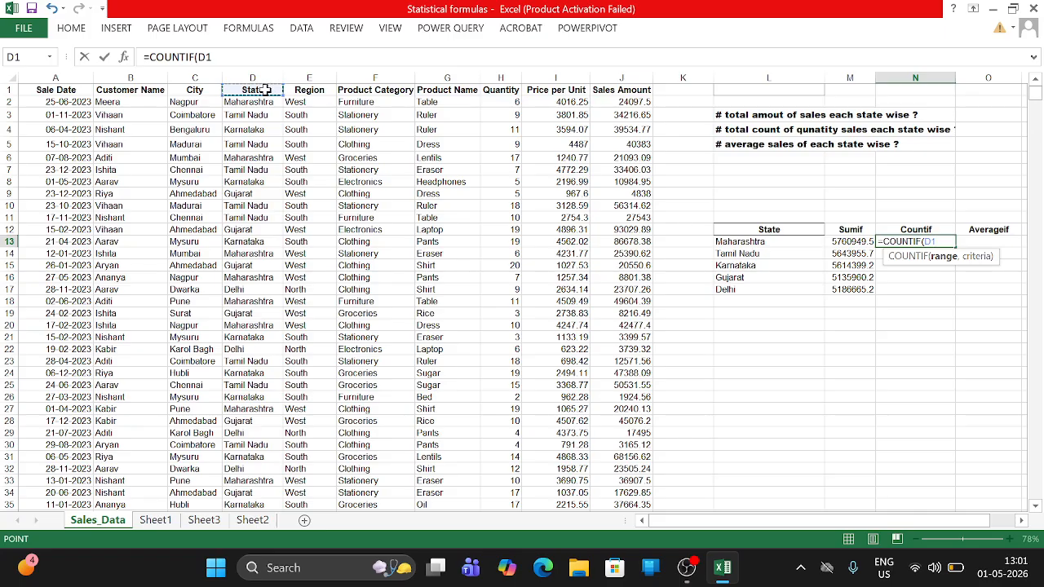
key("ctrl+shift+Down")
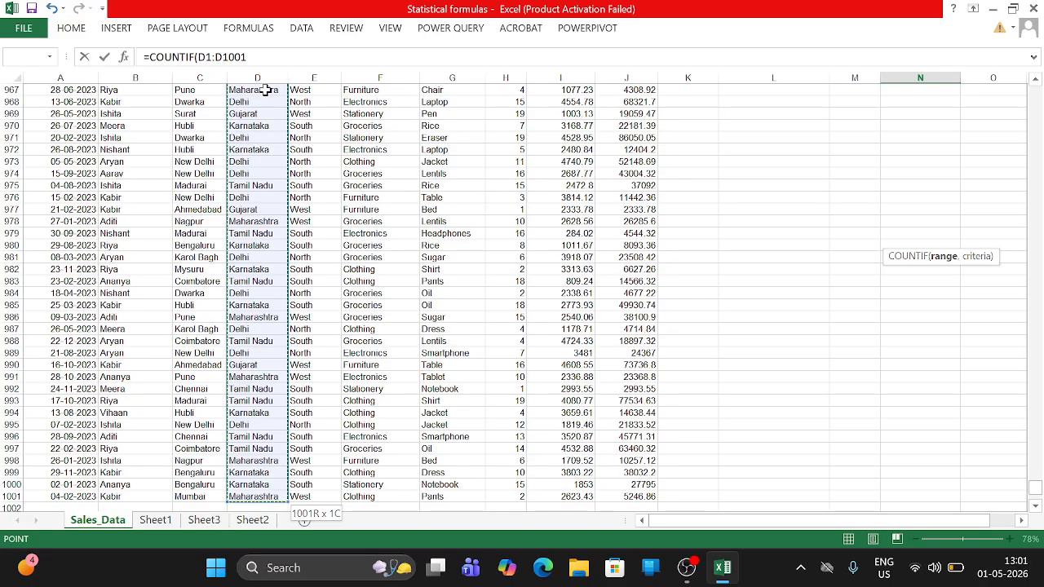
key("ctrl+BackSpace")
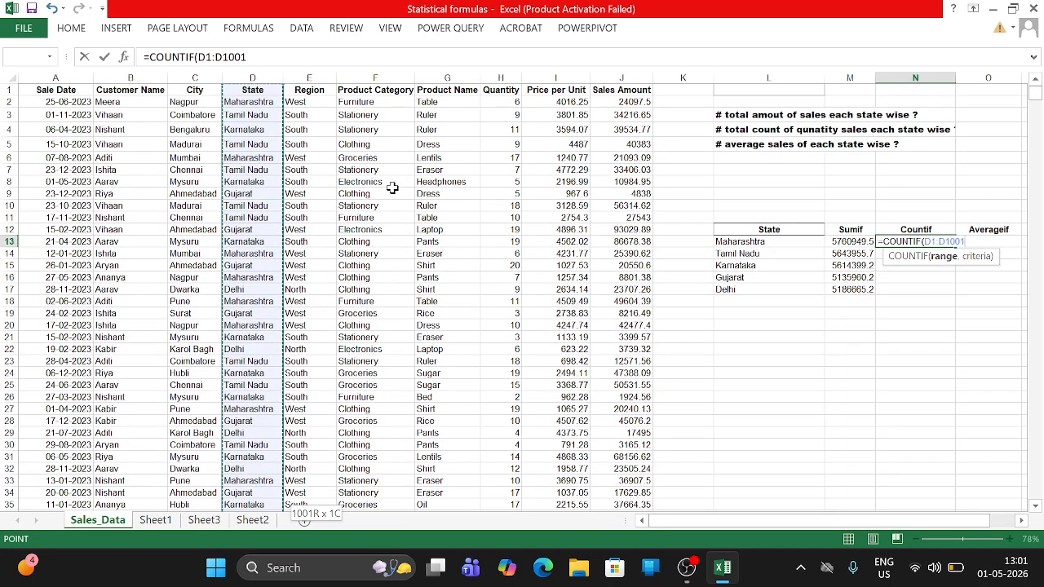
type(",")
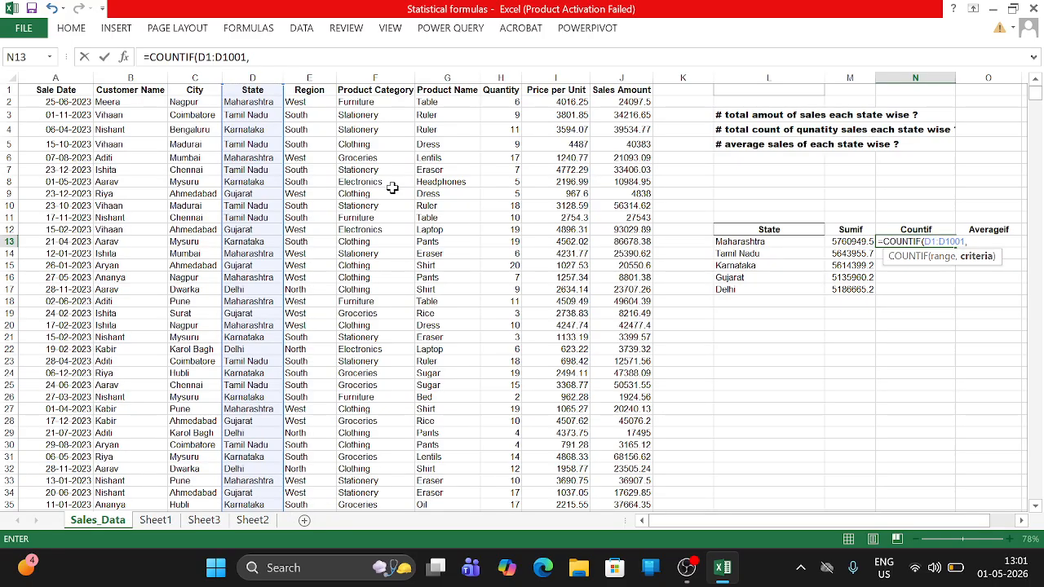
- Complete the COUNTIF formula with L13 as the criteria and fill it from N13 down to N17
left_click(738, 249)
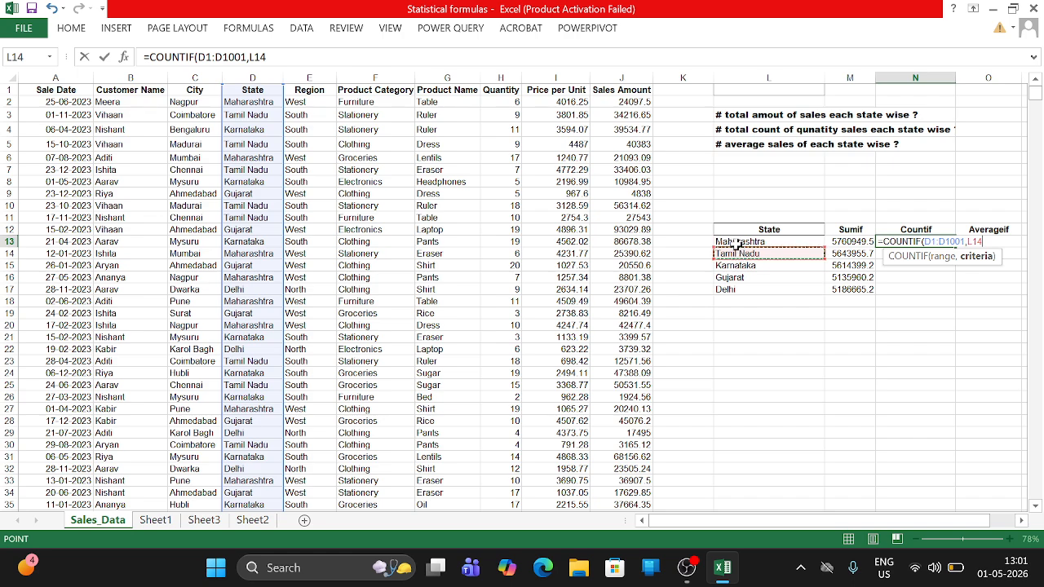
left_click(737, 243)
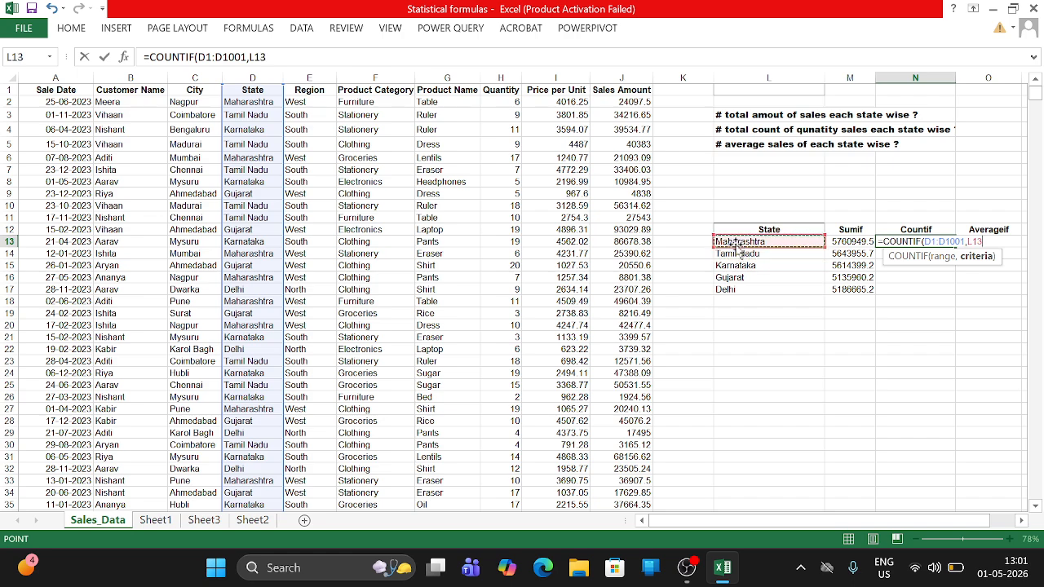
type(")")
key("Return")
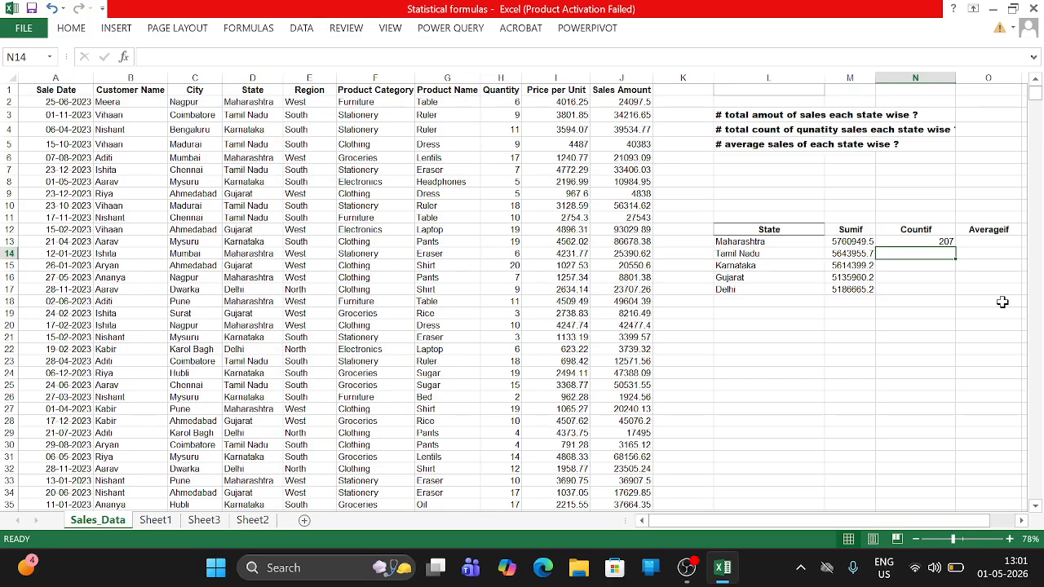
left_click(941, 244)
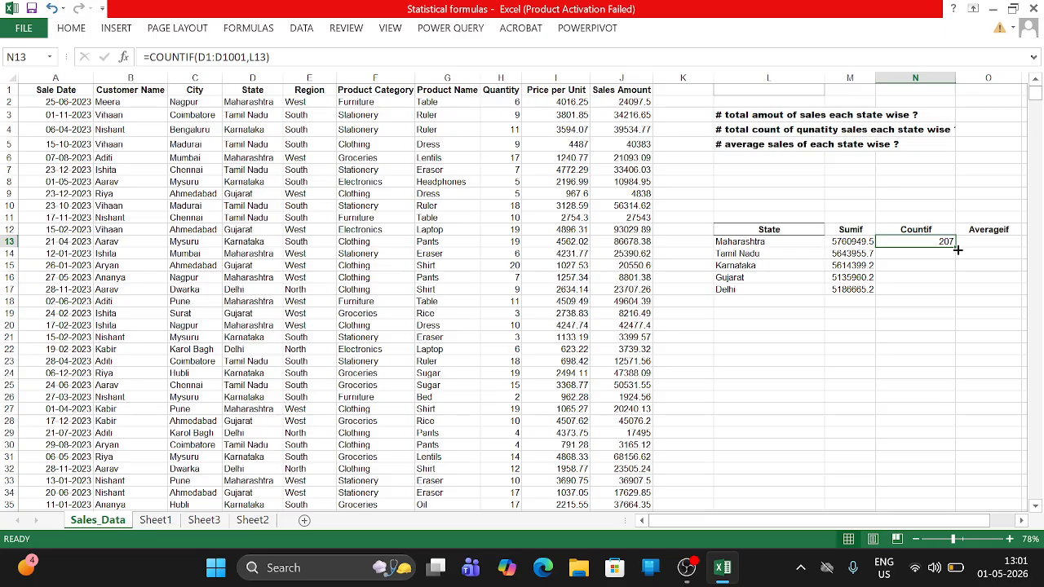
left_click_drag(955, 245, 955, 294)
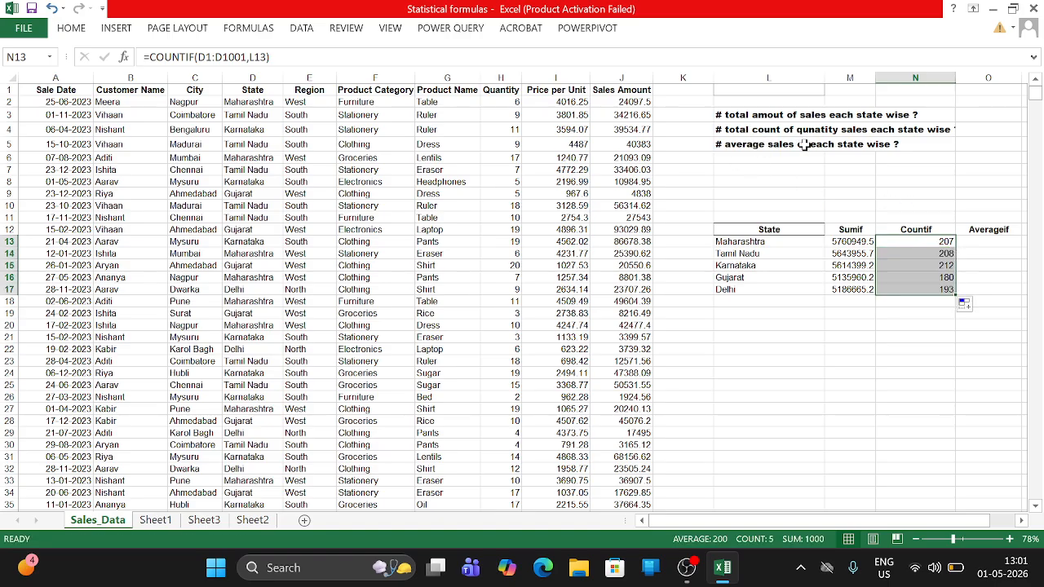
- Start an AVERAGEIF formula in O13, the Averageif cell for Maharashtra
left_click(985, 241)
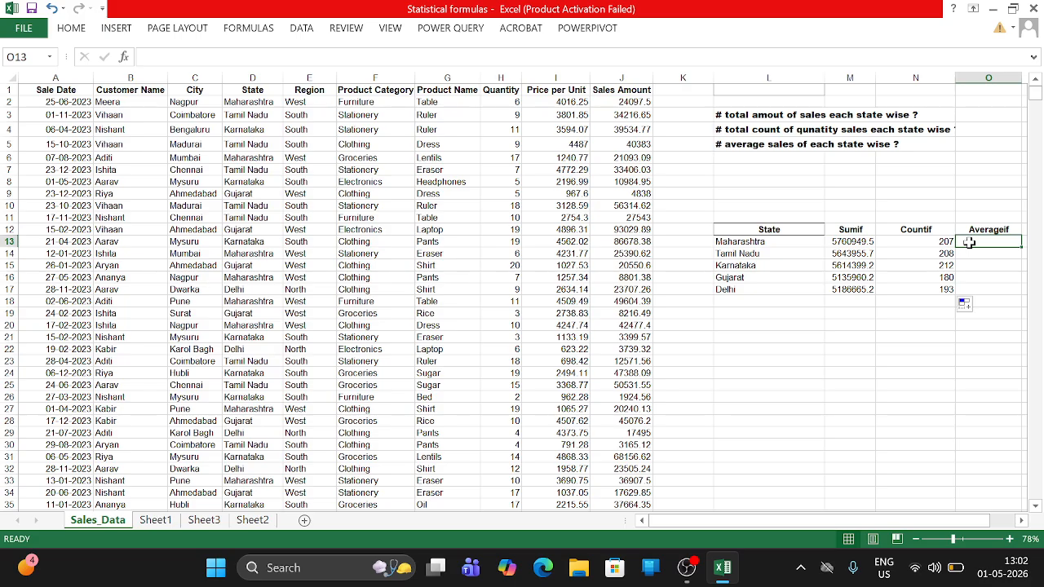
type("=")
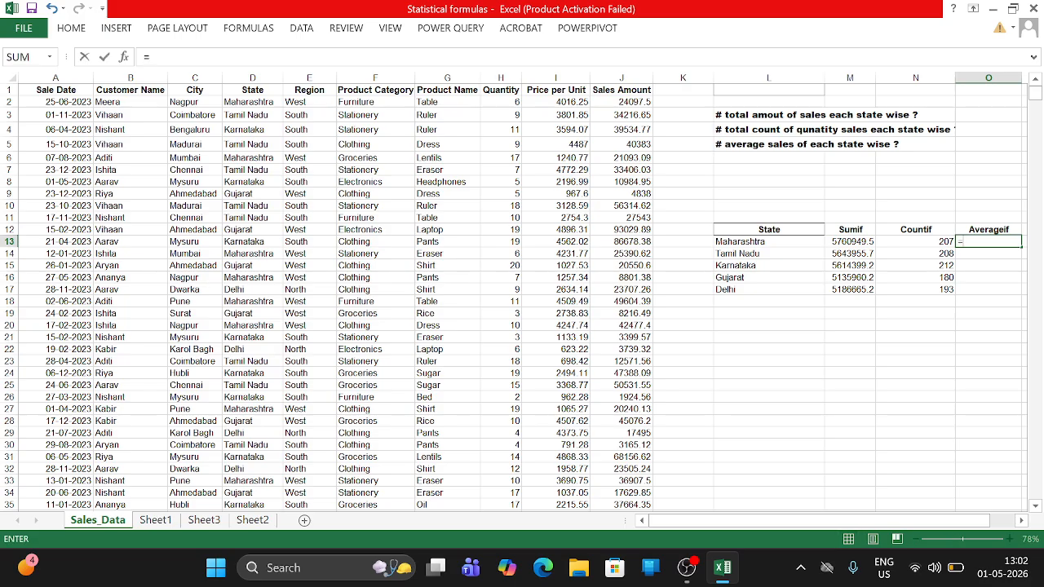
type("a")
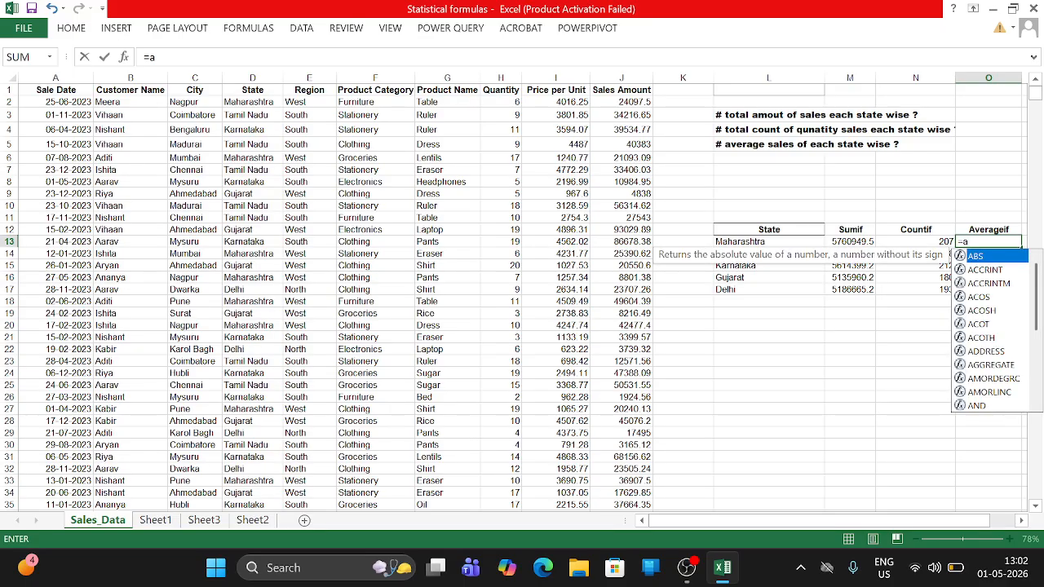
type("v")
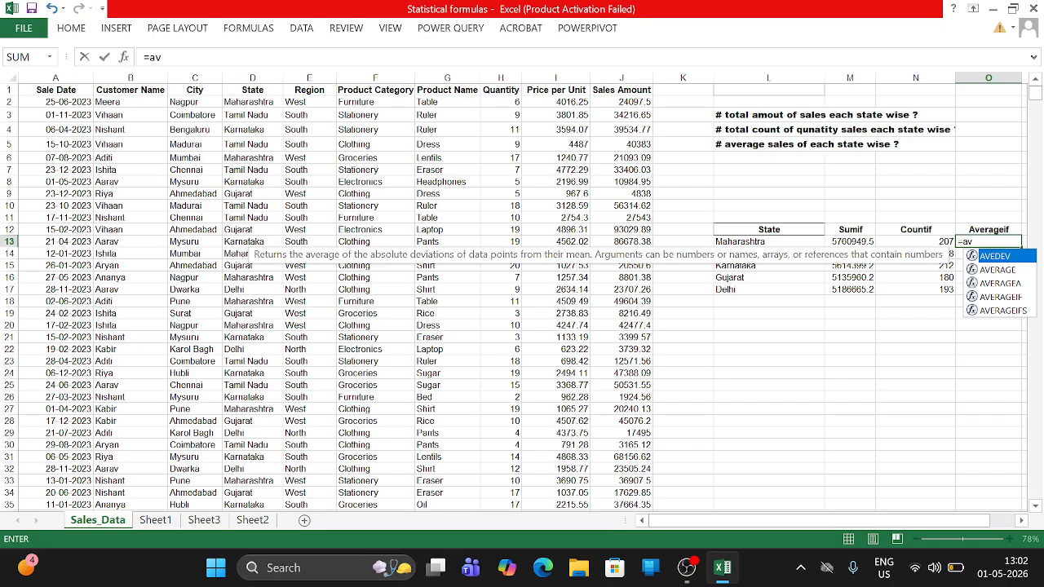
type("r")
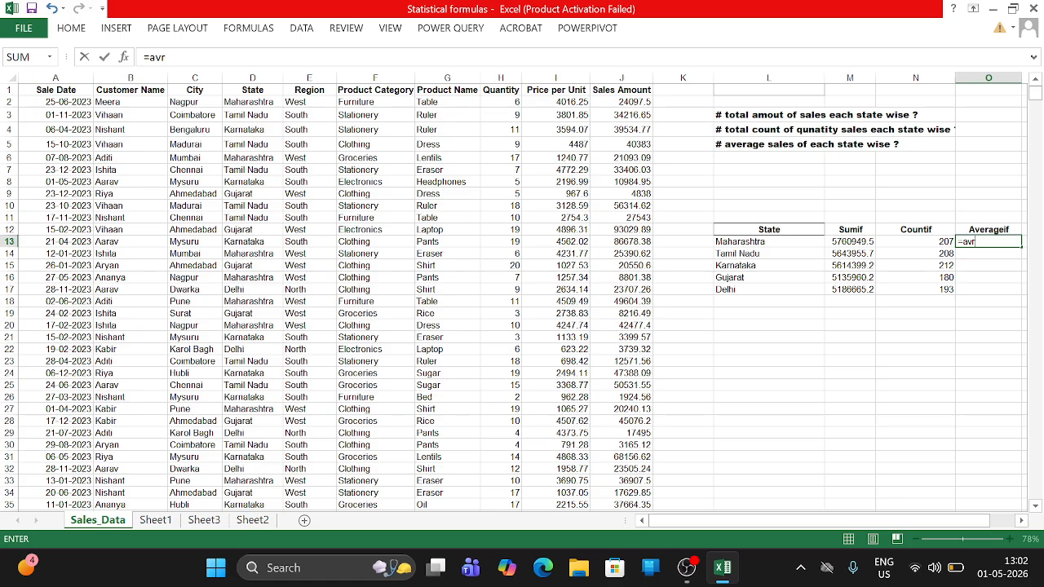
key("BackSpace")
key("BackSpace")
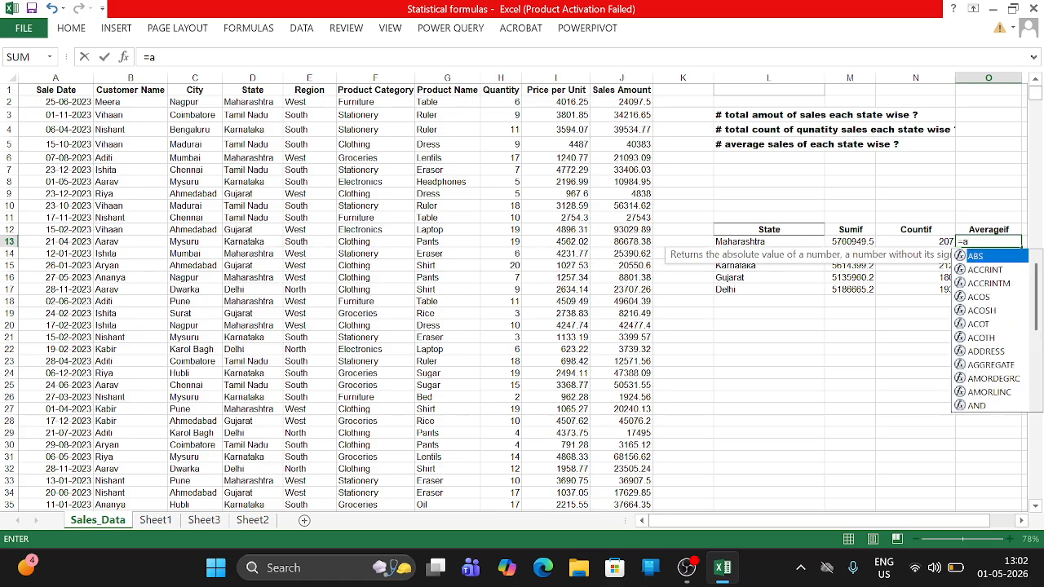
type("vg")
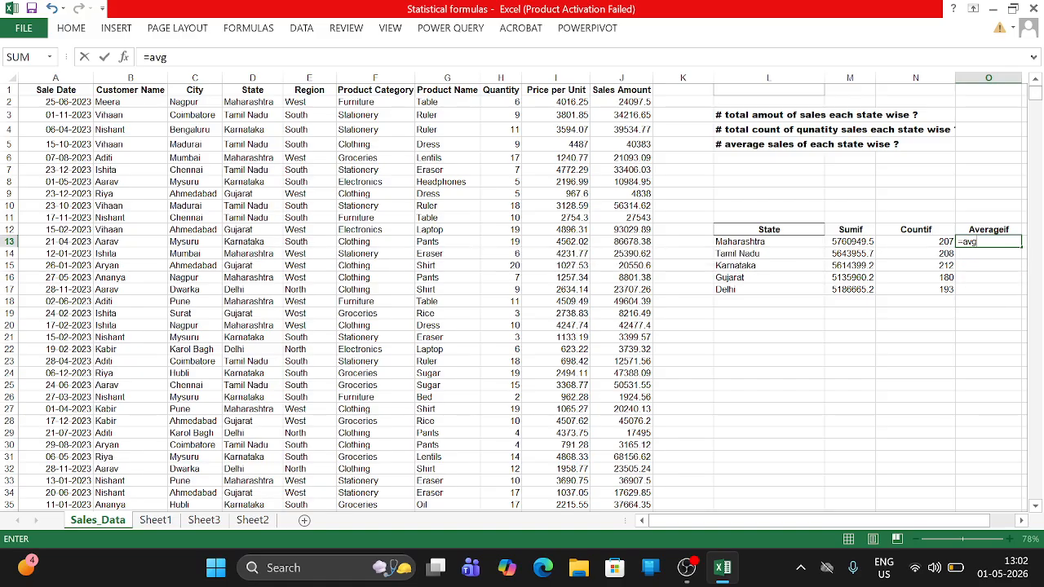
key("BackSpace")
key("BackSpace")
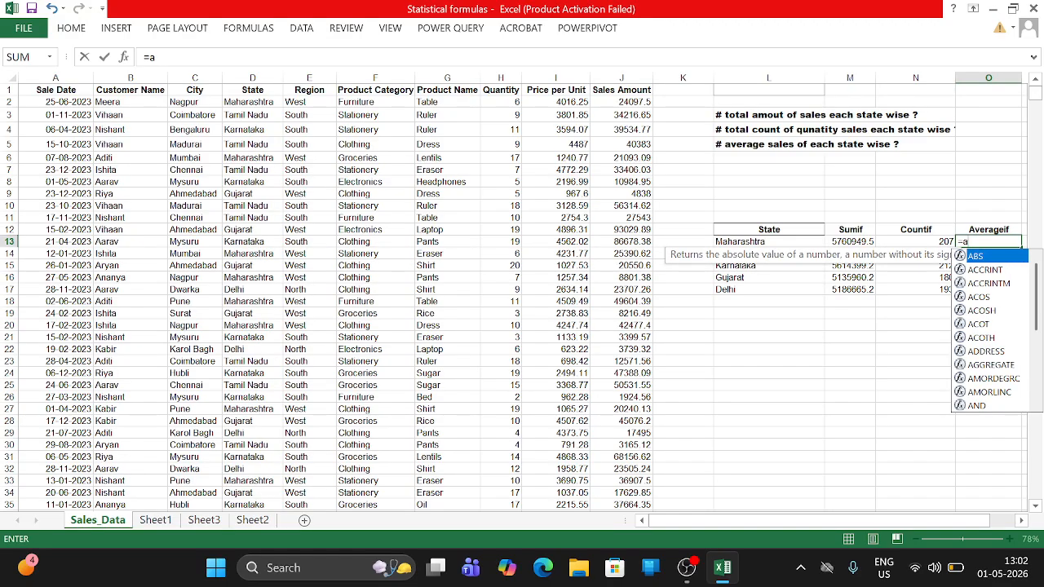
type("ve")
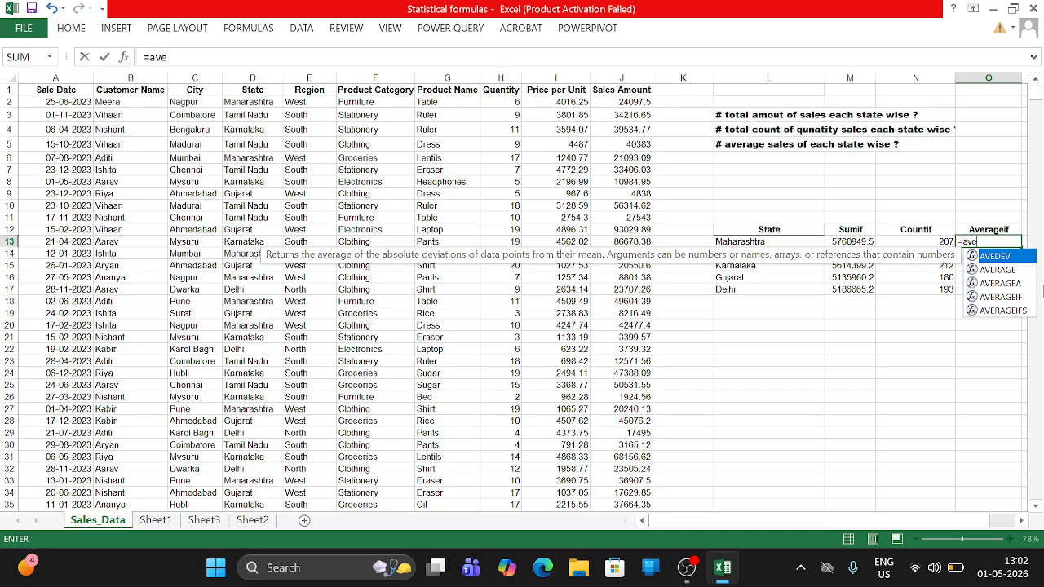
left_click(996, 298)
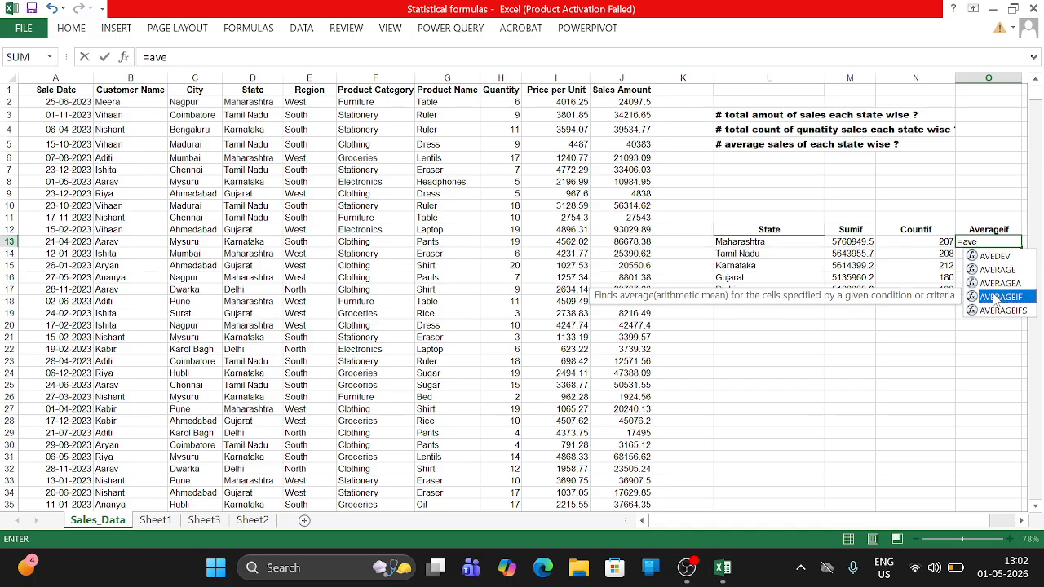
double_click(995, 299)
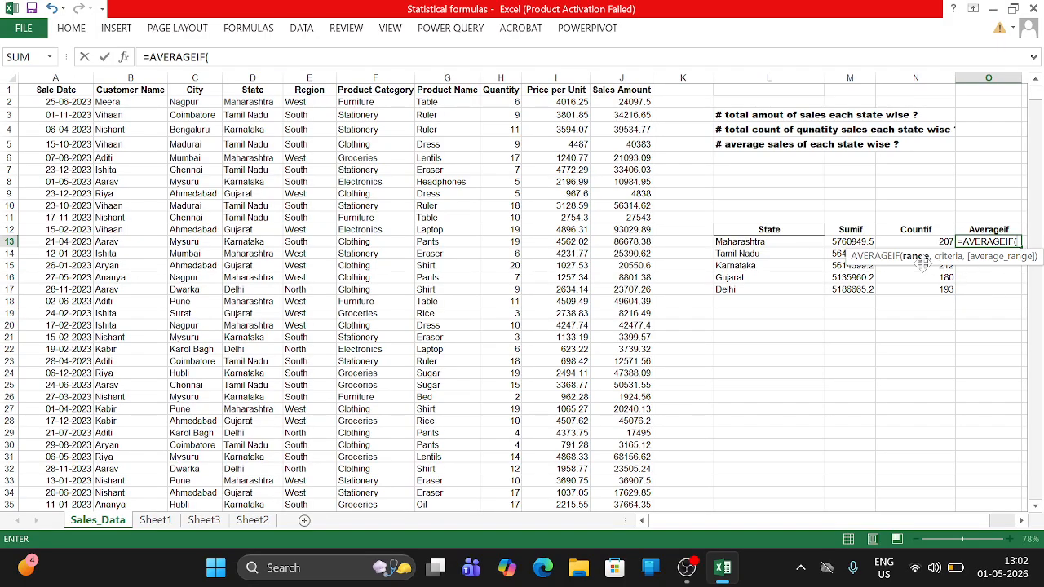
type(",")
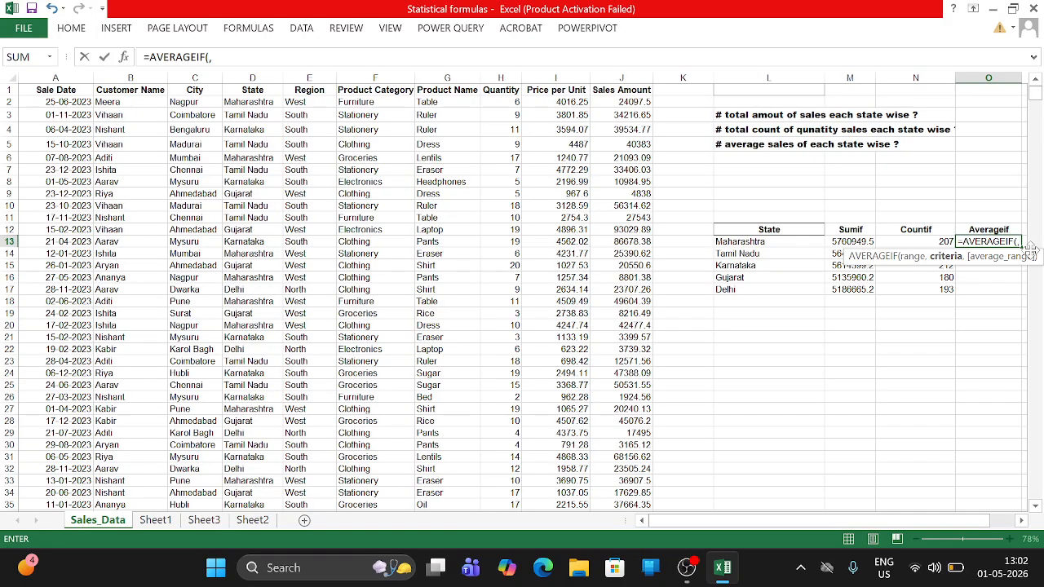
key("BackSpace")
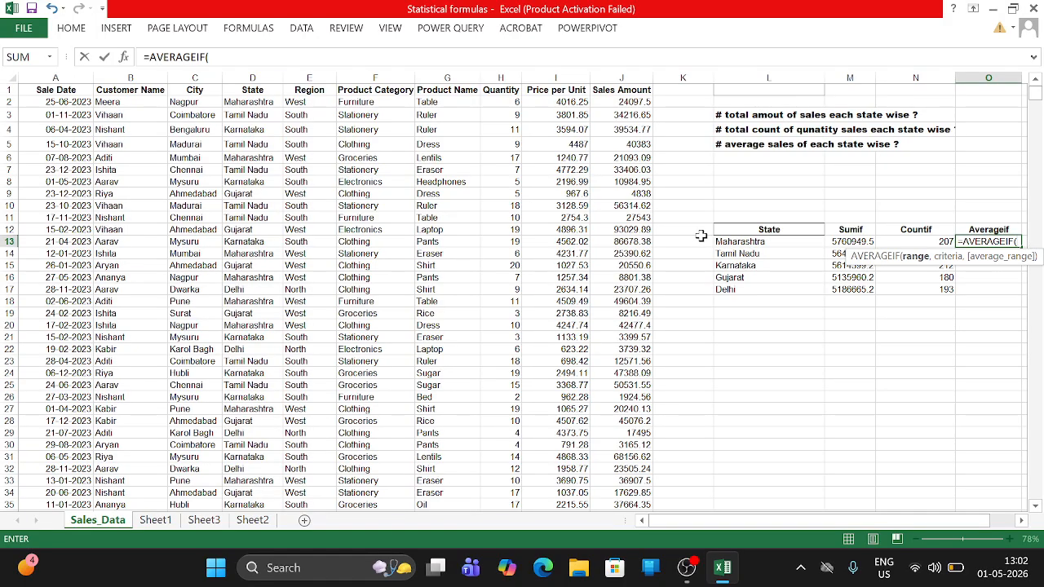
- Set the State column D1:D1001 as the range of the AVERAGEIF formula
left_click(249, 96)
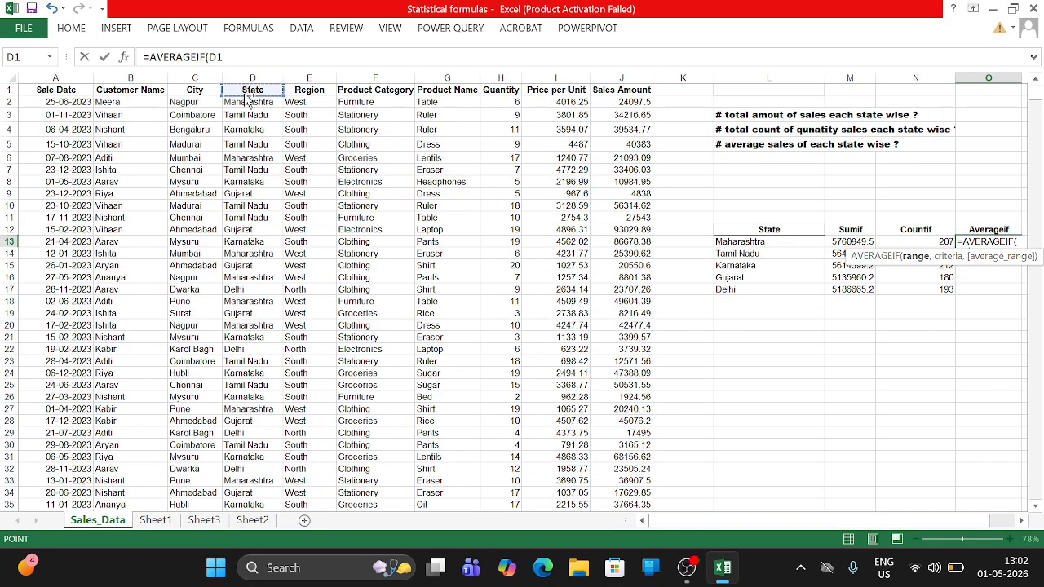
key("ctrl+shift+Down")
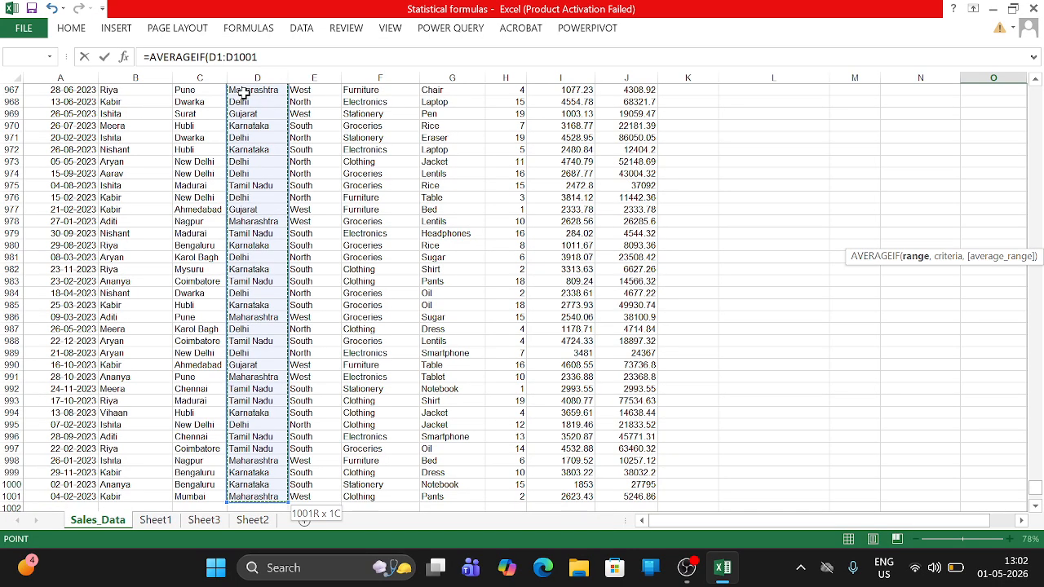
key("ctrl+BackSpace")
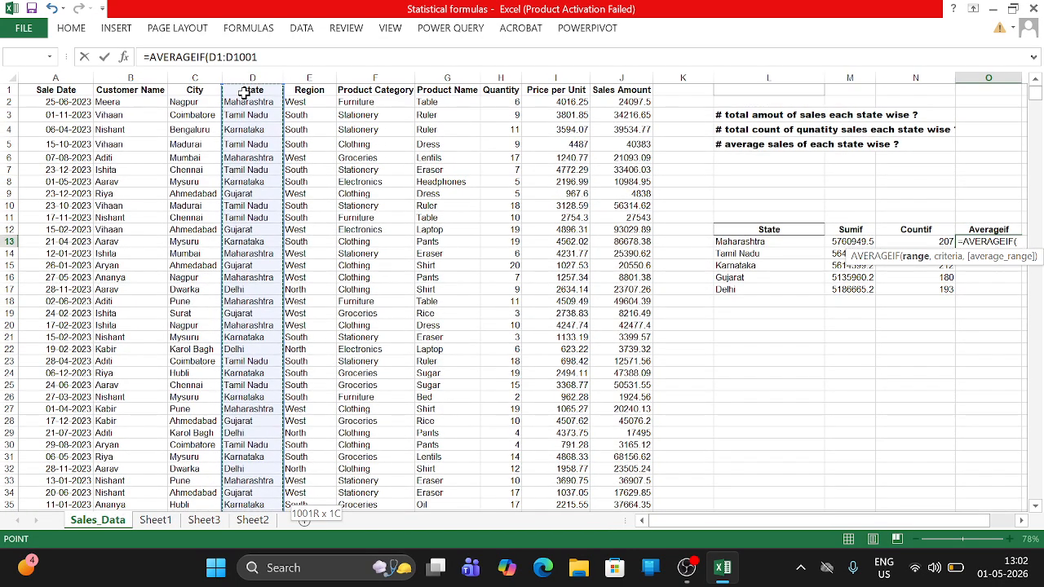
type(",")
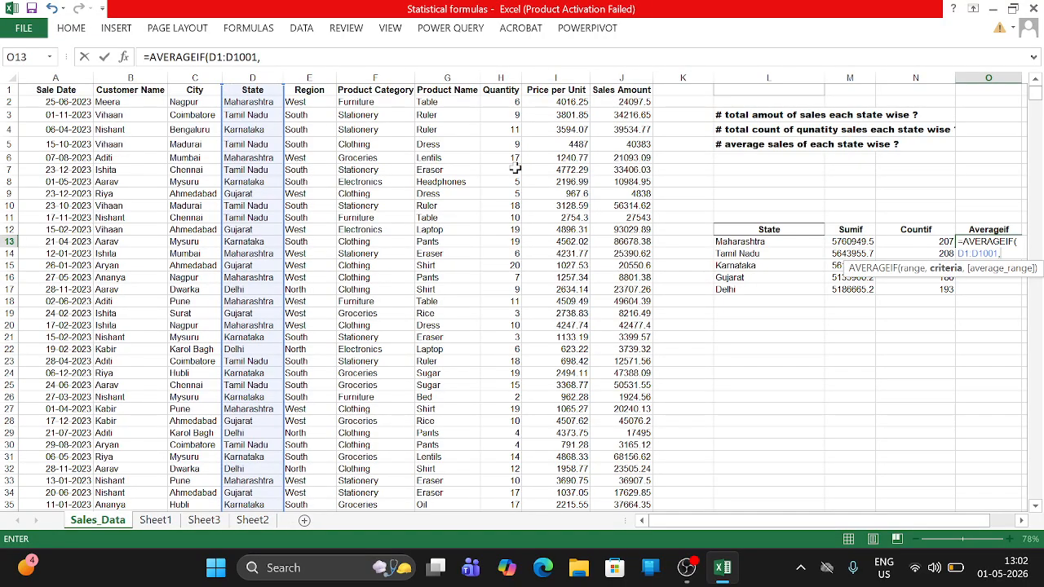
- Add L13 as the criteria and the Sales Amount column J1:J1001 as the average range, closing the AVERAGEIF formula
left_click(736, 244)
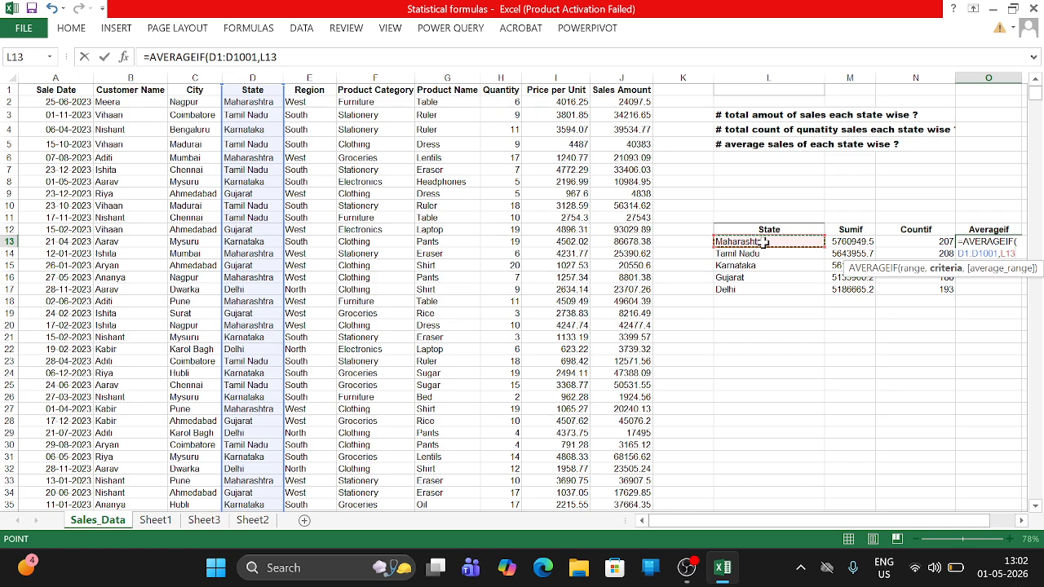
type(",")
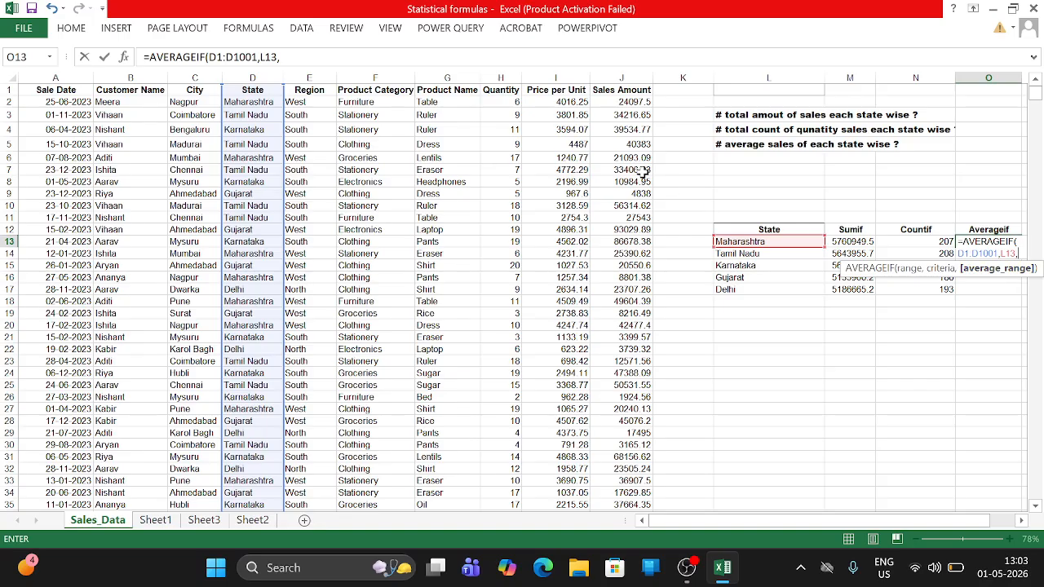
left_click(610, 89)
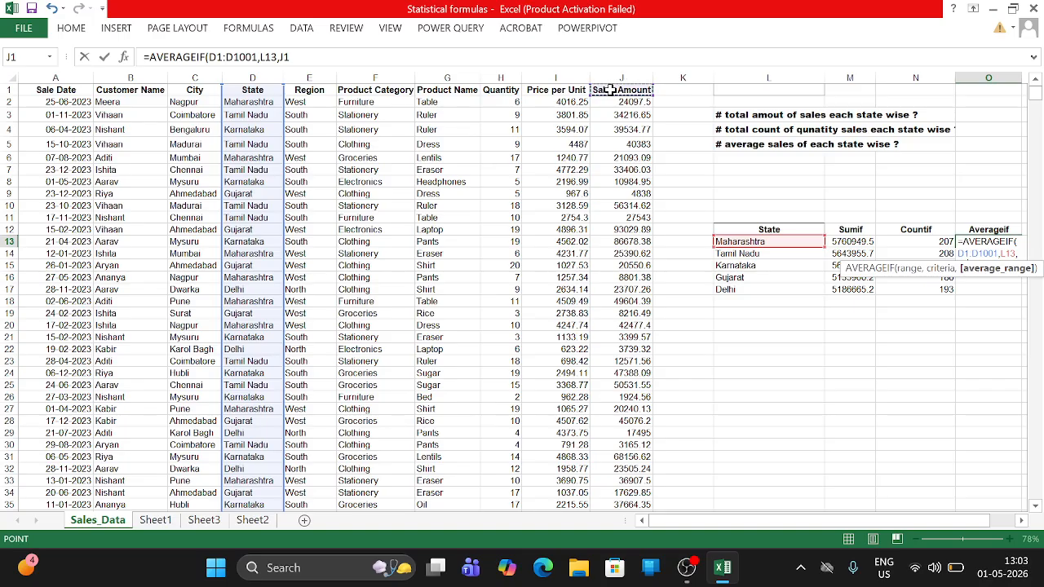
key("ctrl+shift+Down")
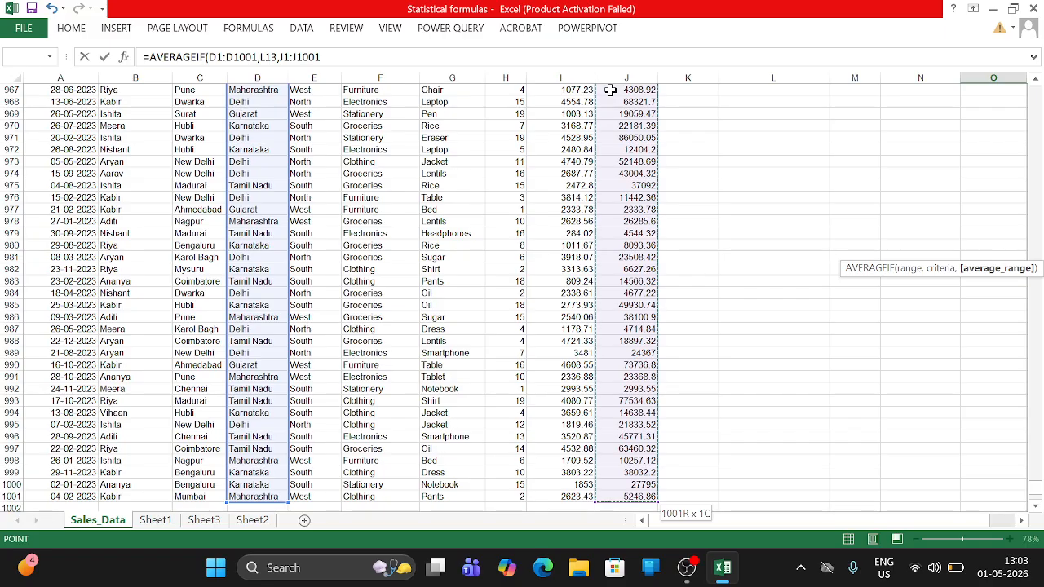
key("ctrl+BackSpace")
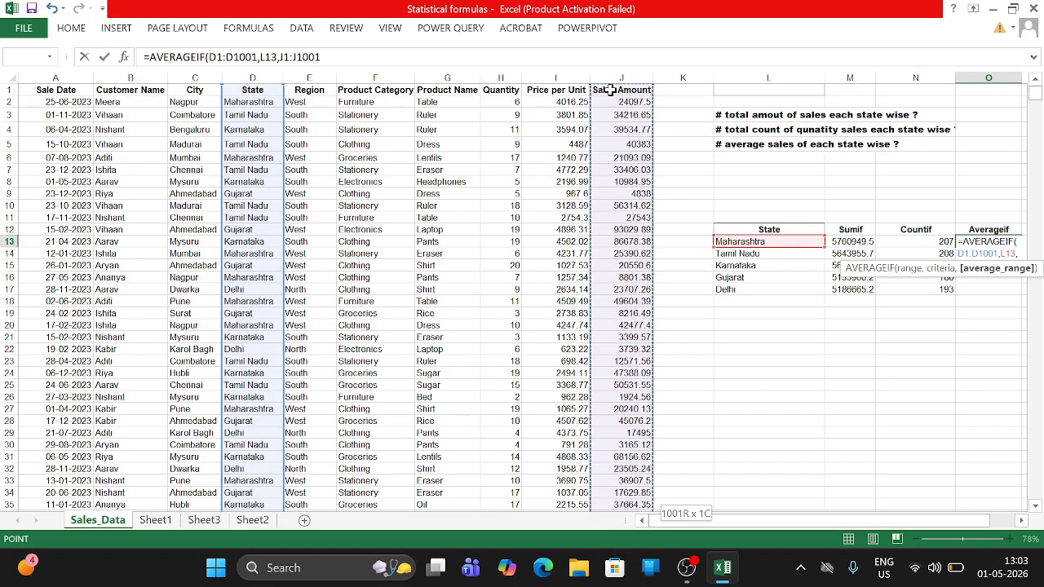
type(")")
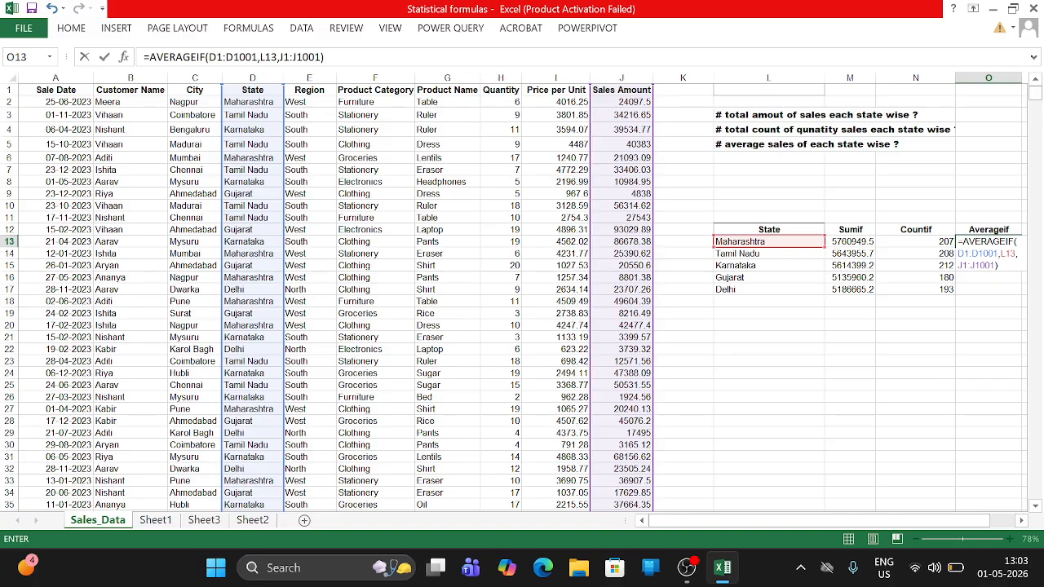
- Make the State range in the AVERAGEIF formula absolute as $D$1:$D$1001
left_click_drag(258, 57, 208, 57)
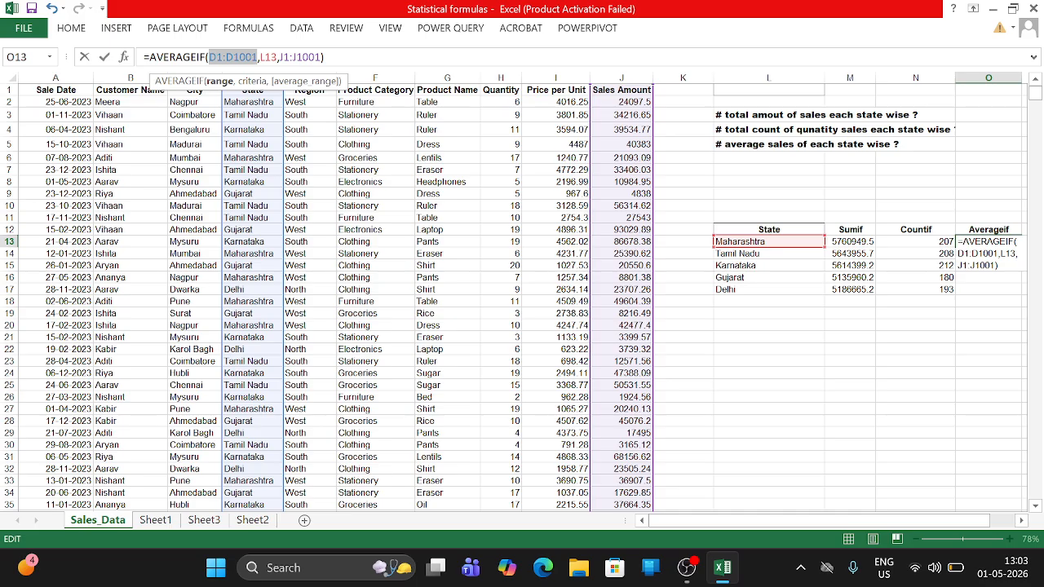
left_click(236, 57)
key("F4")
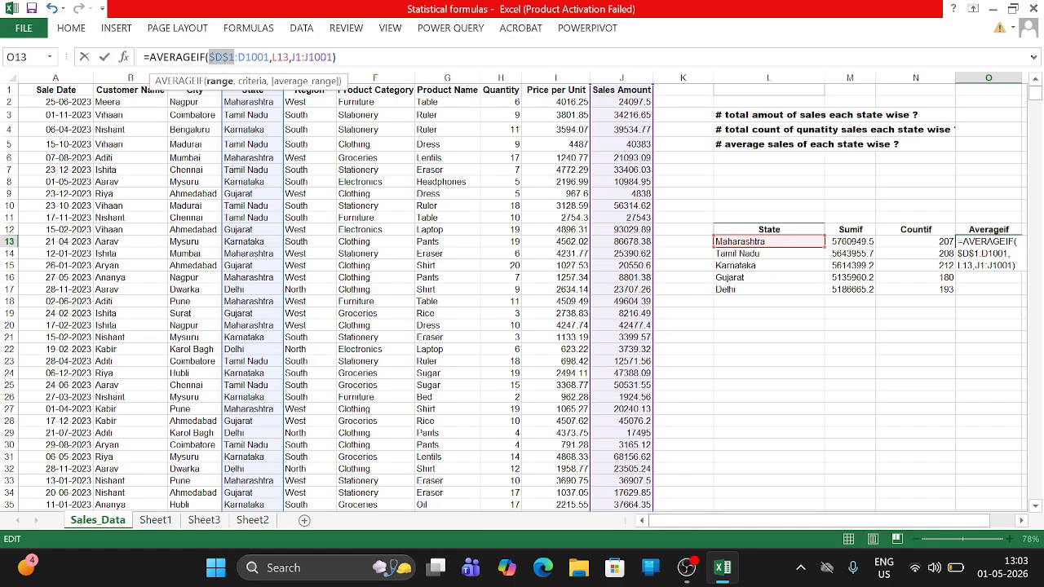
left_click(235, 57)
left_click_drag(270, 57, 238, 57)
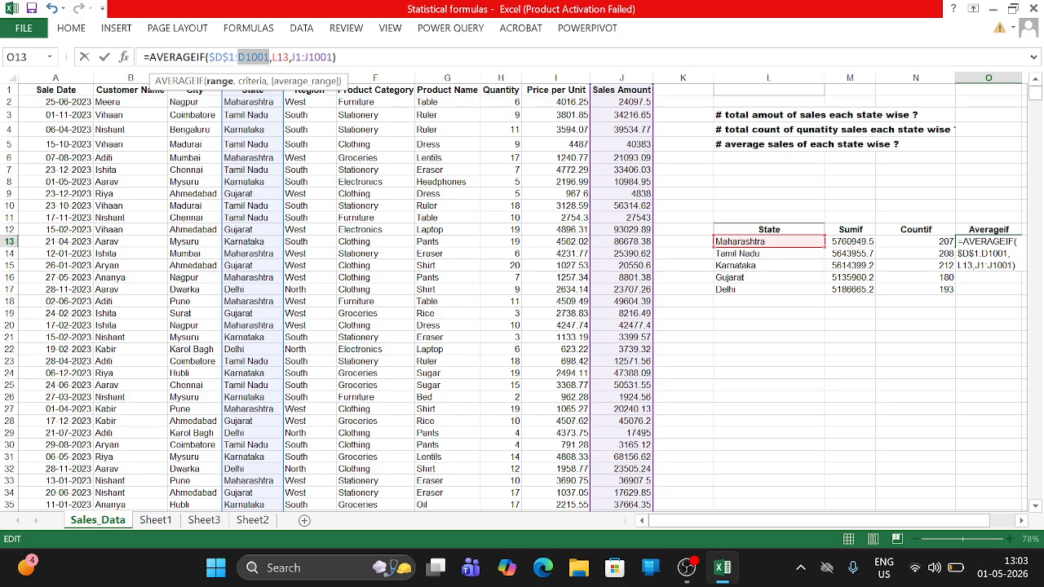
key("F4")
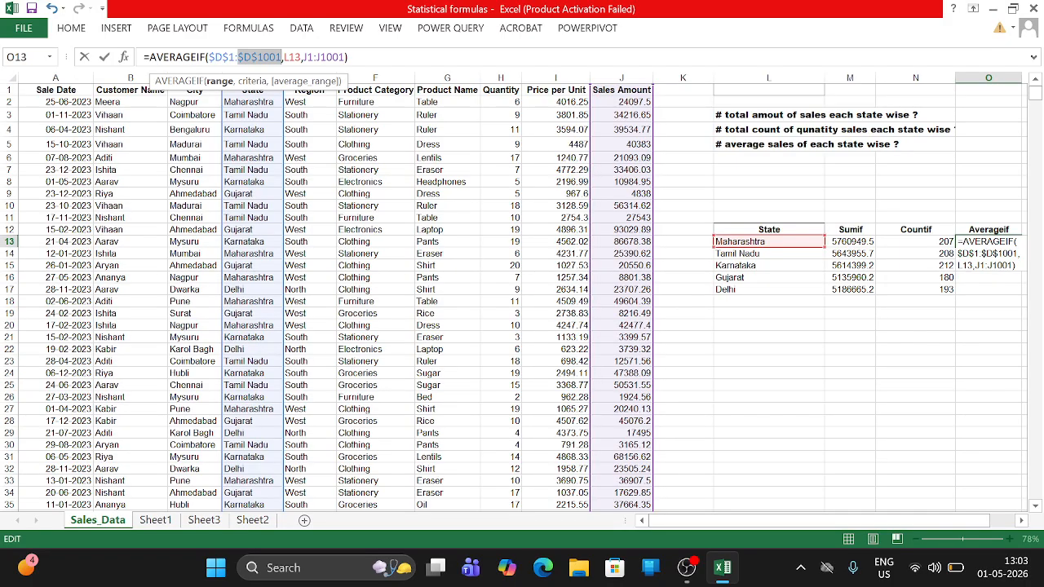
- Make the Sales Amount range absolute as $J$1:$J$1001 and enter the AVERAGEIF formula in O13
left_click(296, 57)
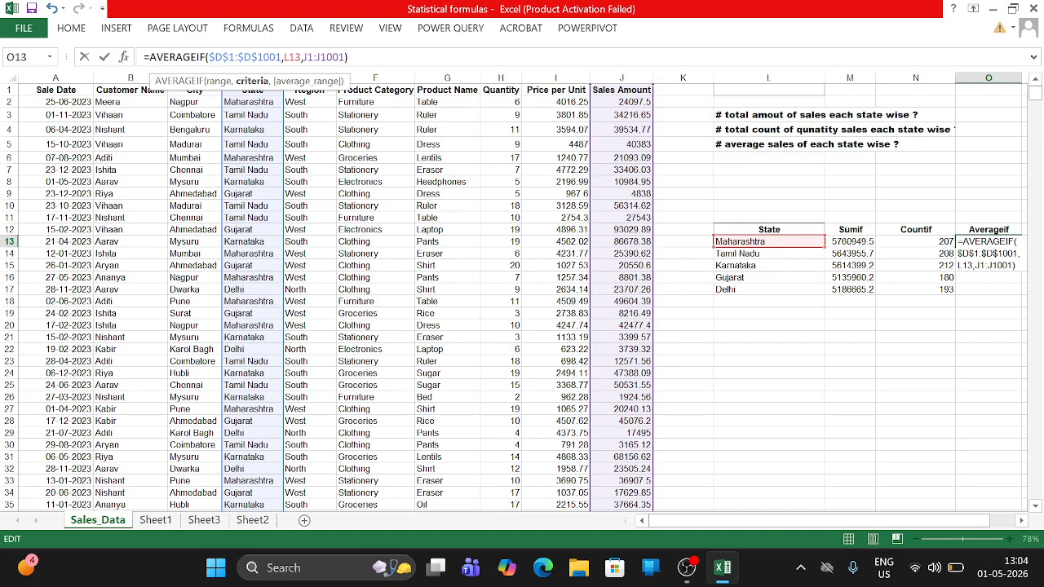
left_click(345, 58)
key("shift+Left")
key("shift+Left")
key("shift+Left")
key("shift+Left")
key("shift+Left")
key("shift+Left")
key("shift+Left")
key("shift+Left")
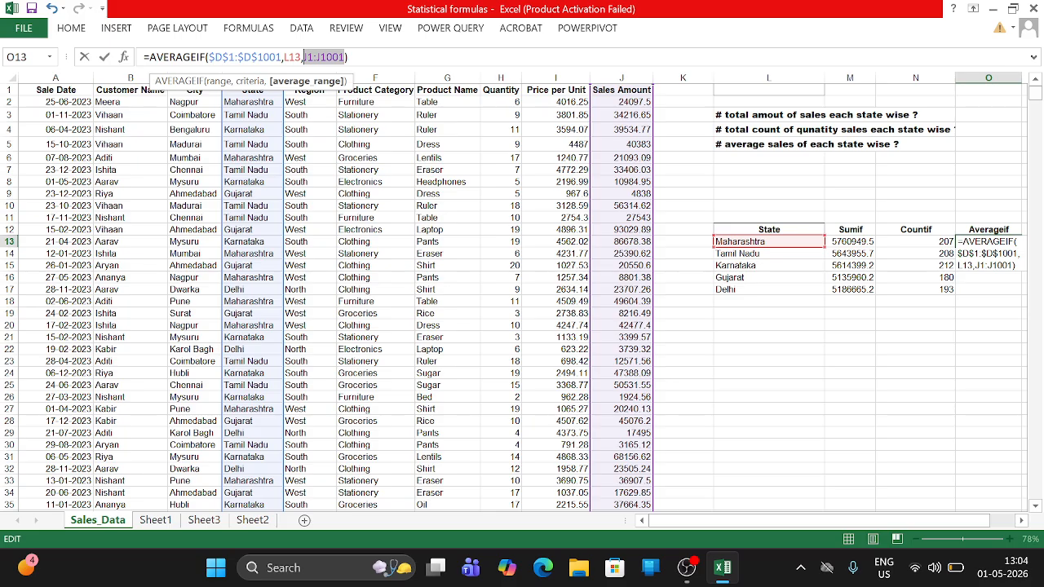
key("F4")
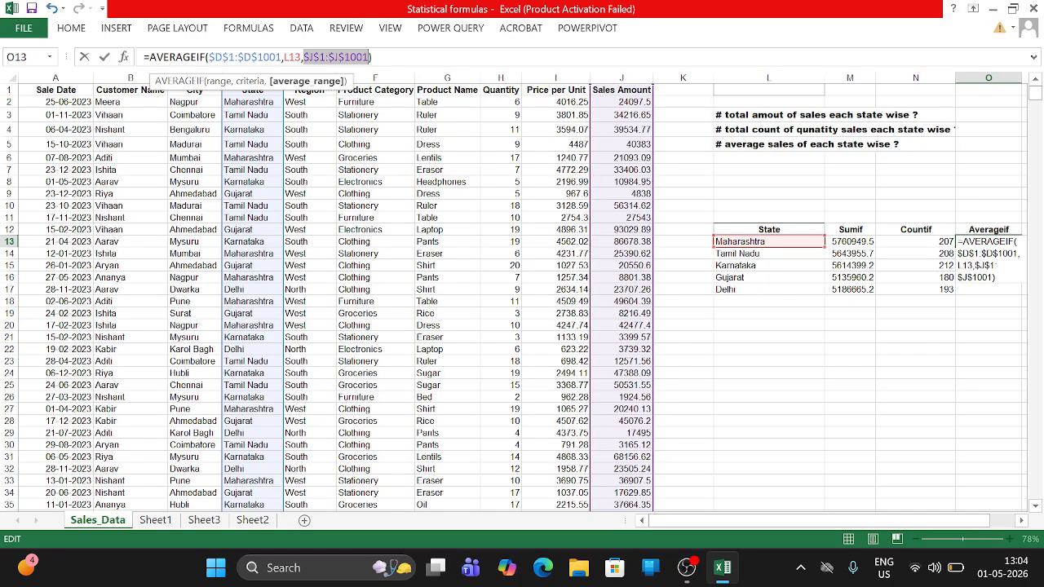
key("Return")
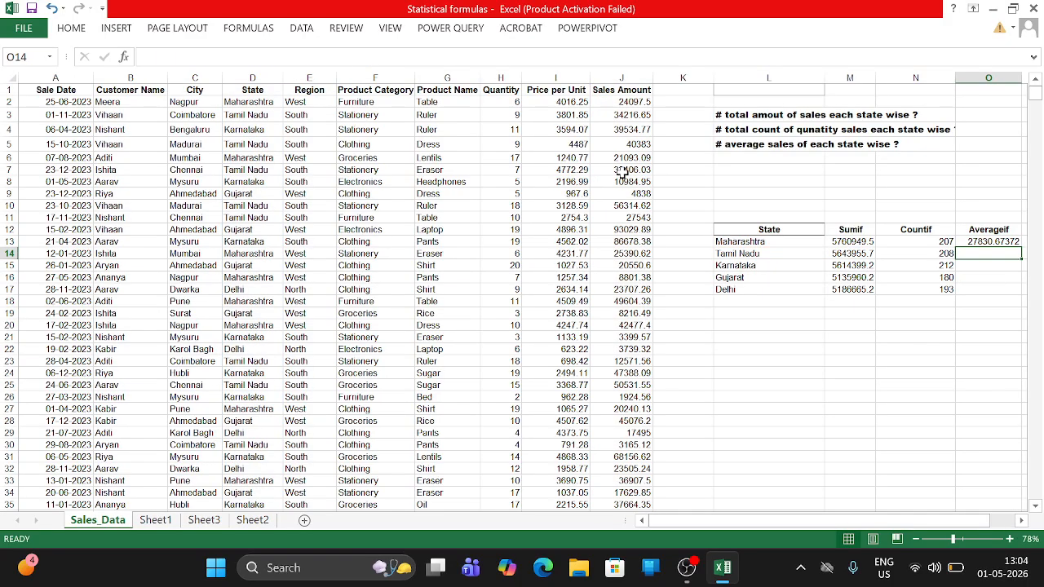
- Fill the AVERAGEIF formula from O13 down to O17 for the remaining states
left_click(996, 232)
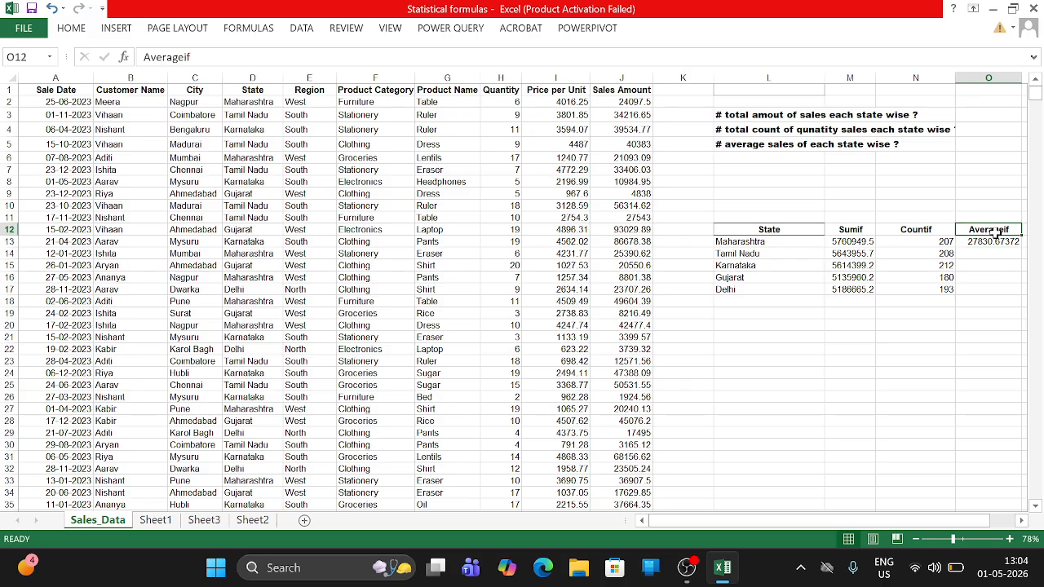
left_click(1001, 242)
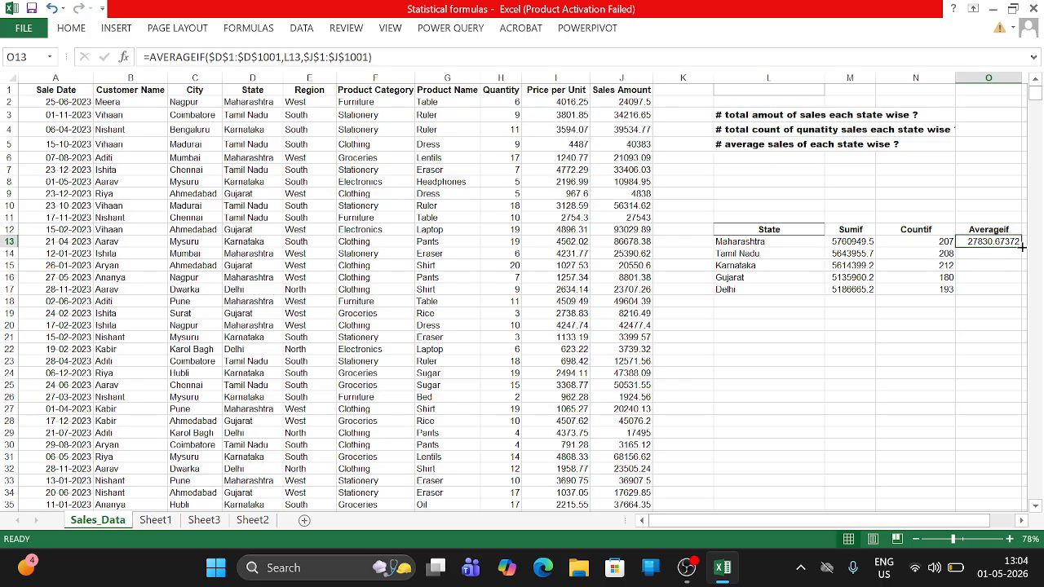
left_click_drag(1022, 247, 1022, 293)
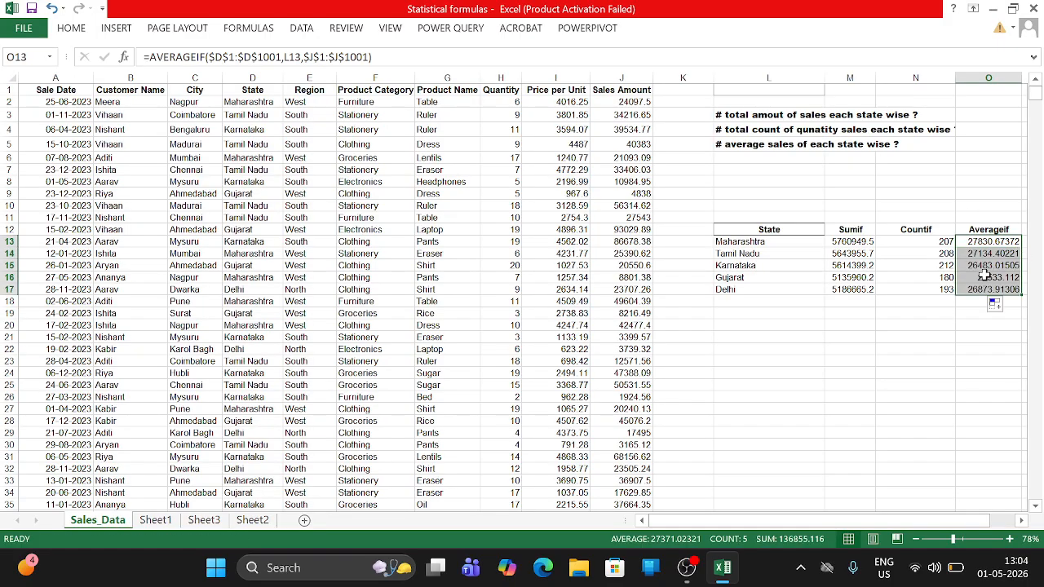